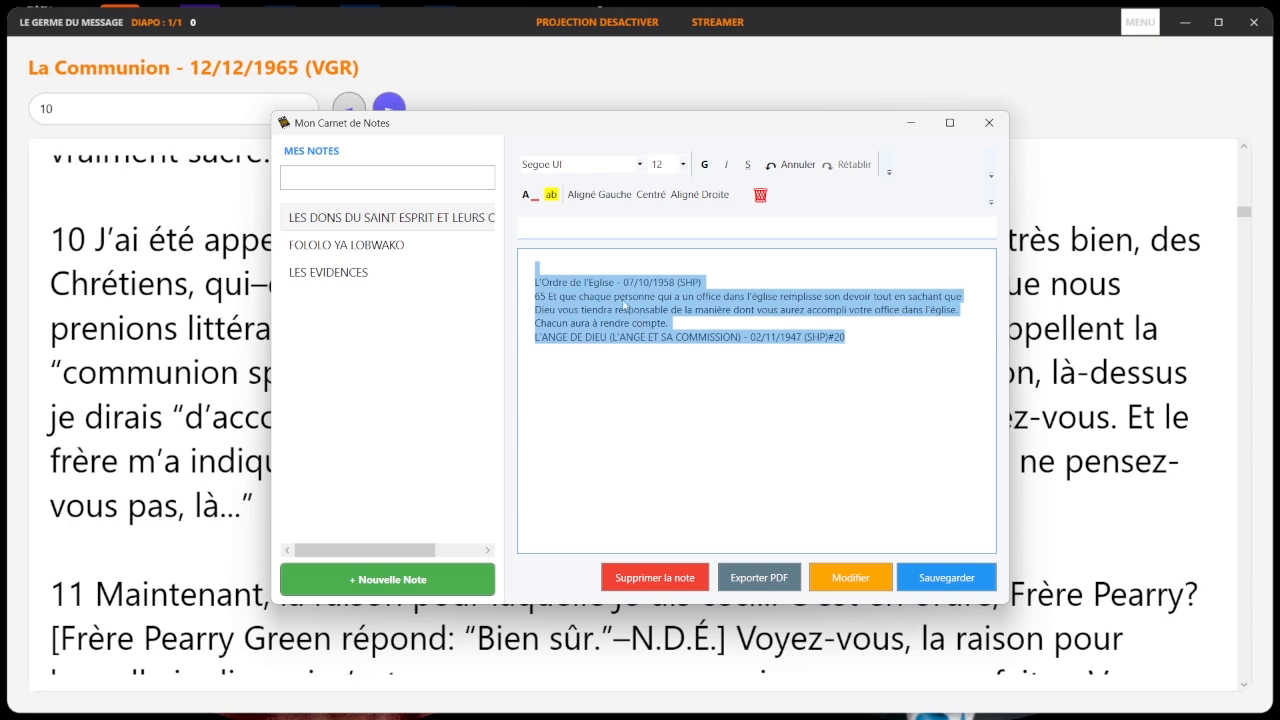
pyautogui.click(626, 300)
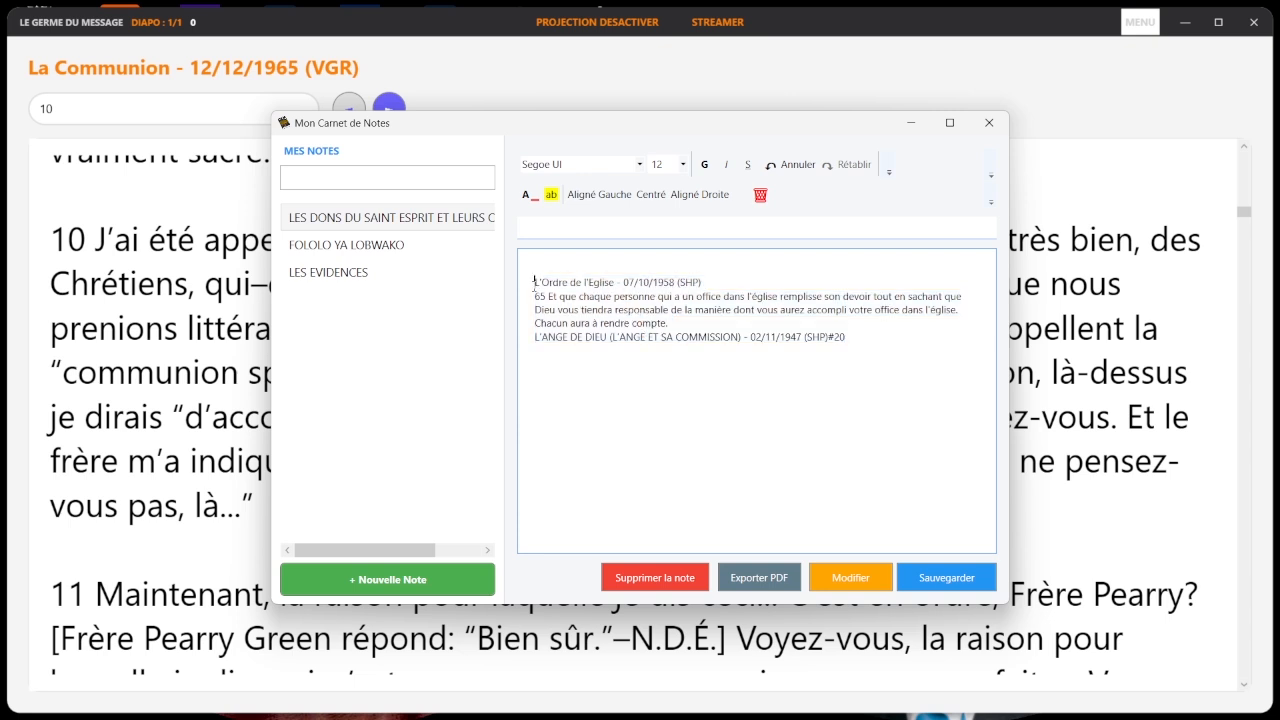
pyautogui.moveTo(533, 283); pyautogui.dragTo(929, 344)
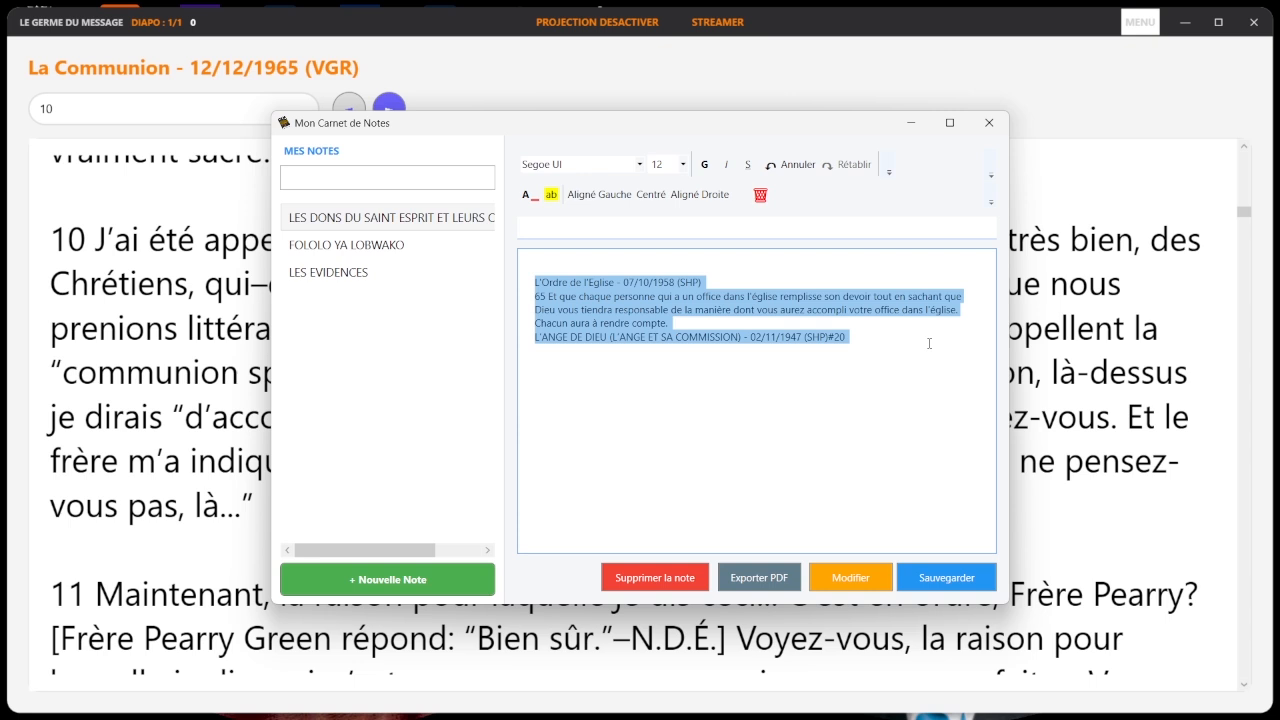
pyautogui.click(855, 330)
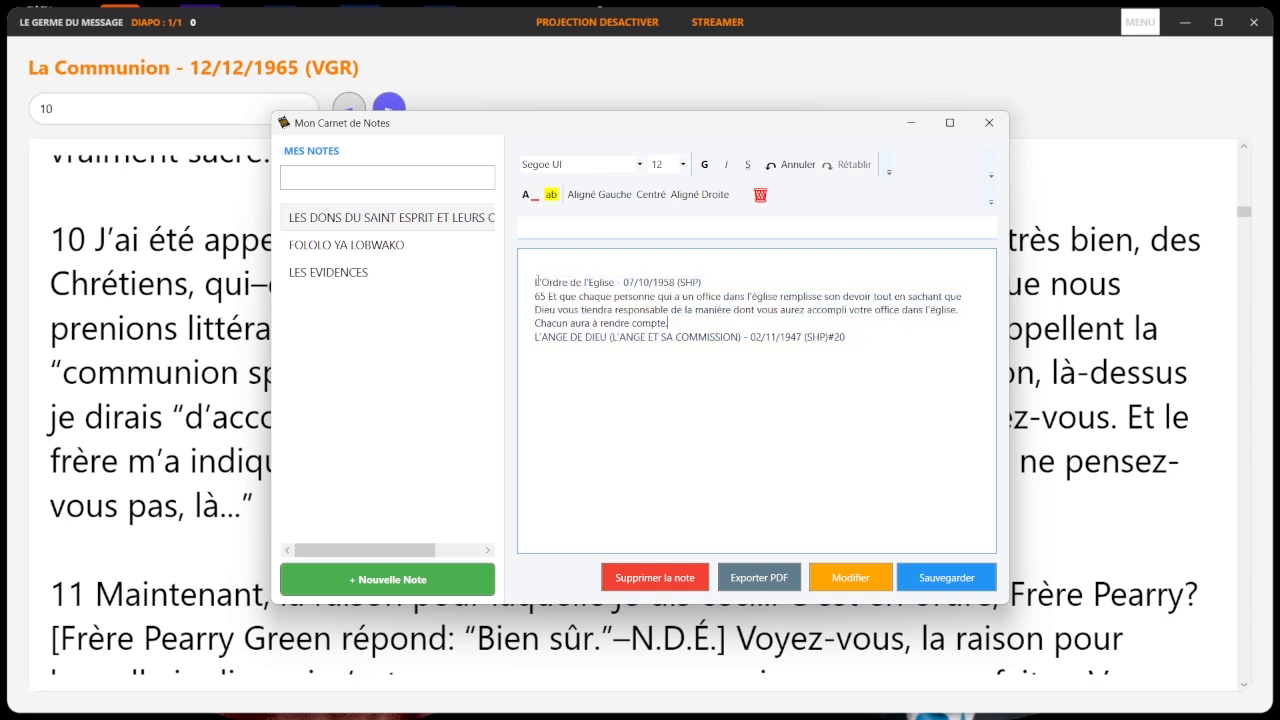
pyautogui.moveTo(535, 283); pyautogui.dragTo(929, 346)
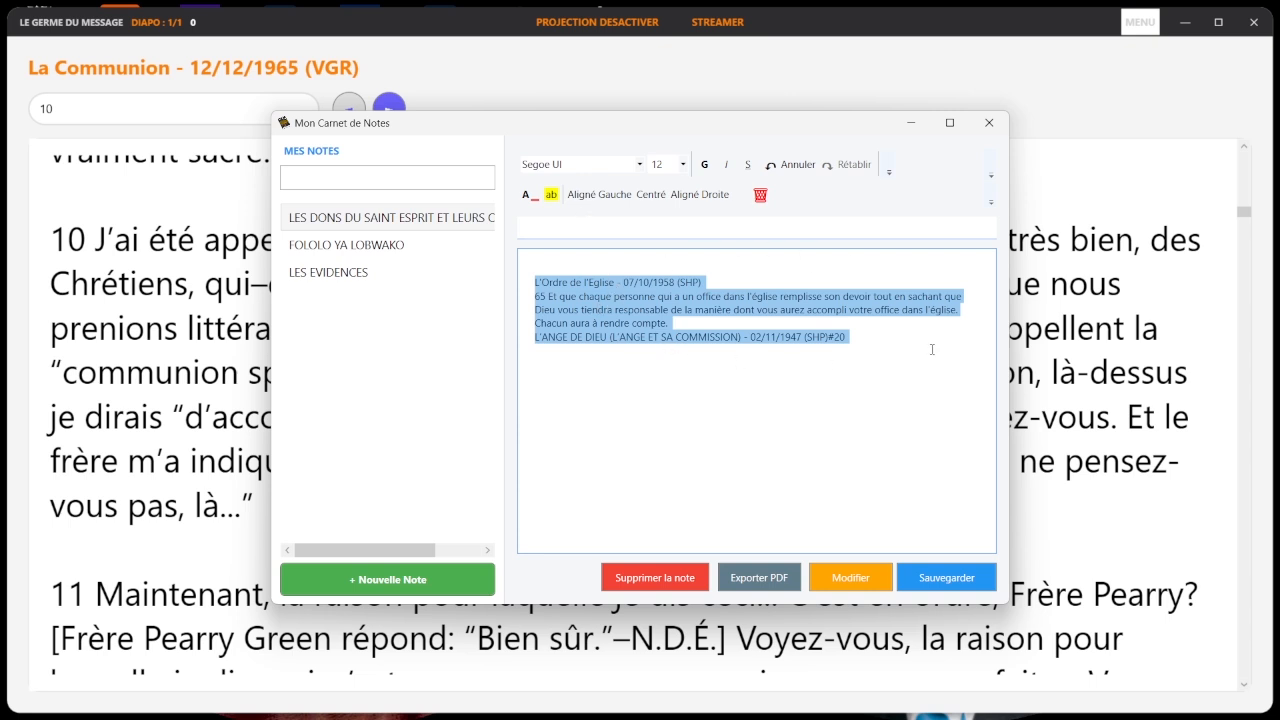
pyautogui.moveTo(903, 348); pyautogui.dragTo(501, 271)
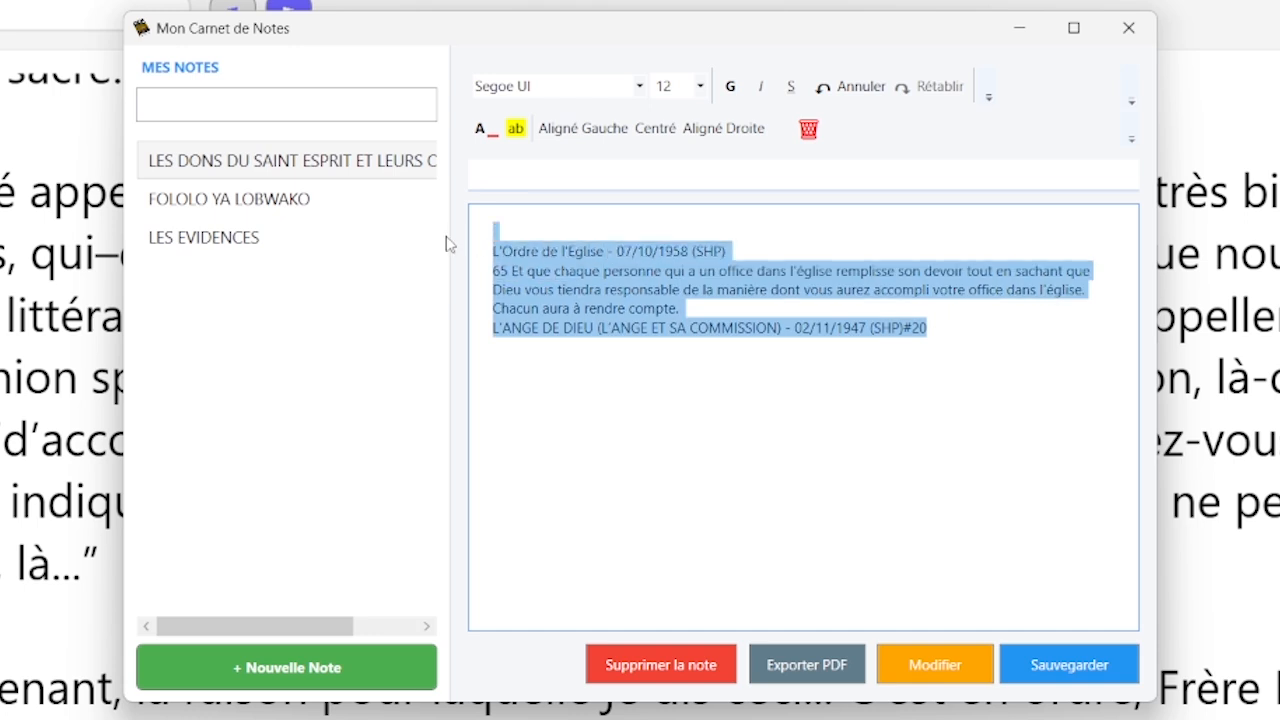
# - Enter TITRE as the title of the note containing the collected quotations
pyautogui.click(502, 182)
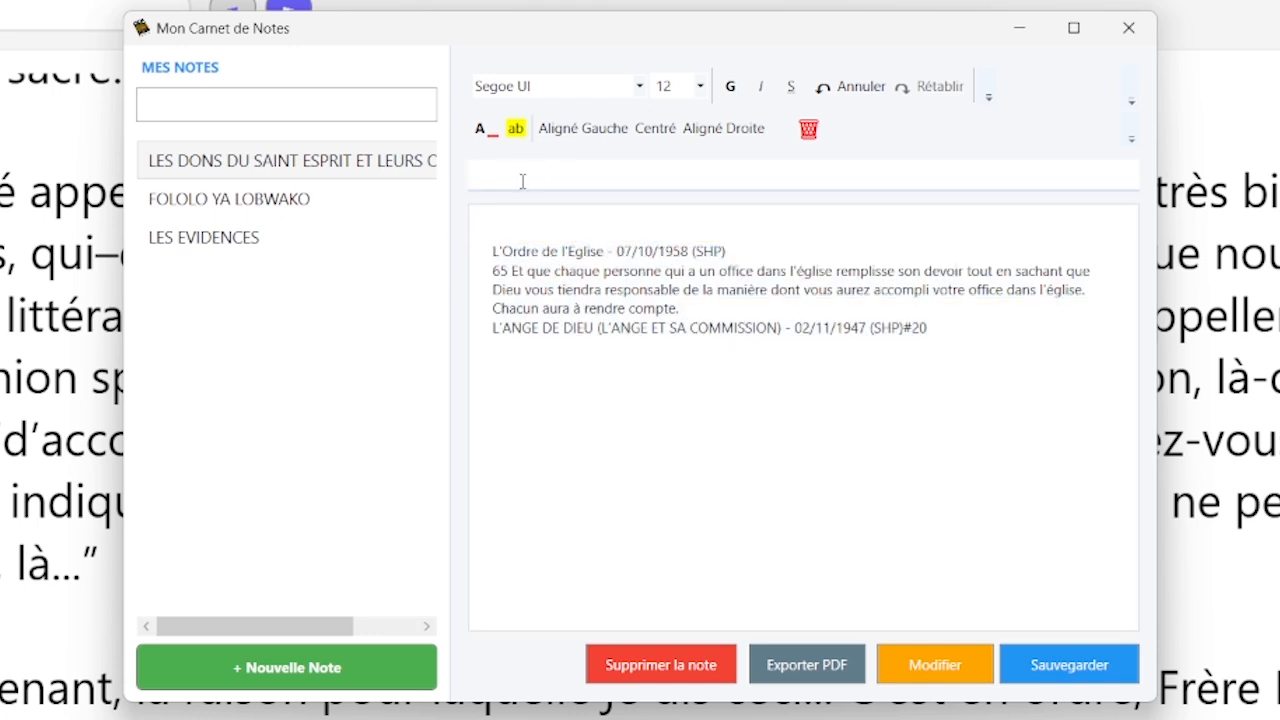
pyautogui.write('TITRE')
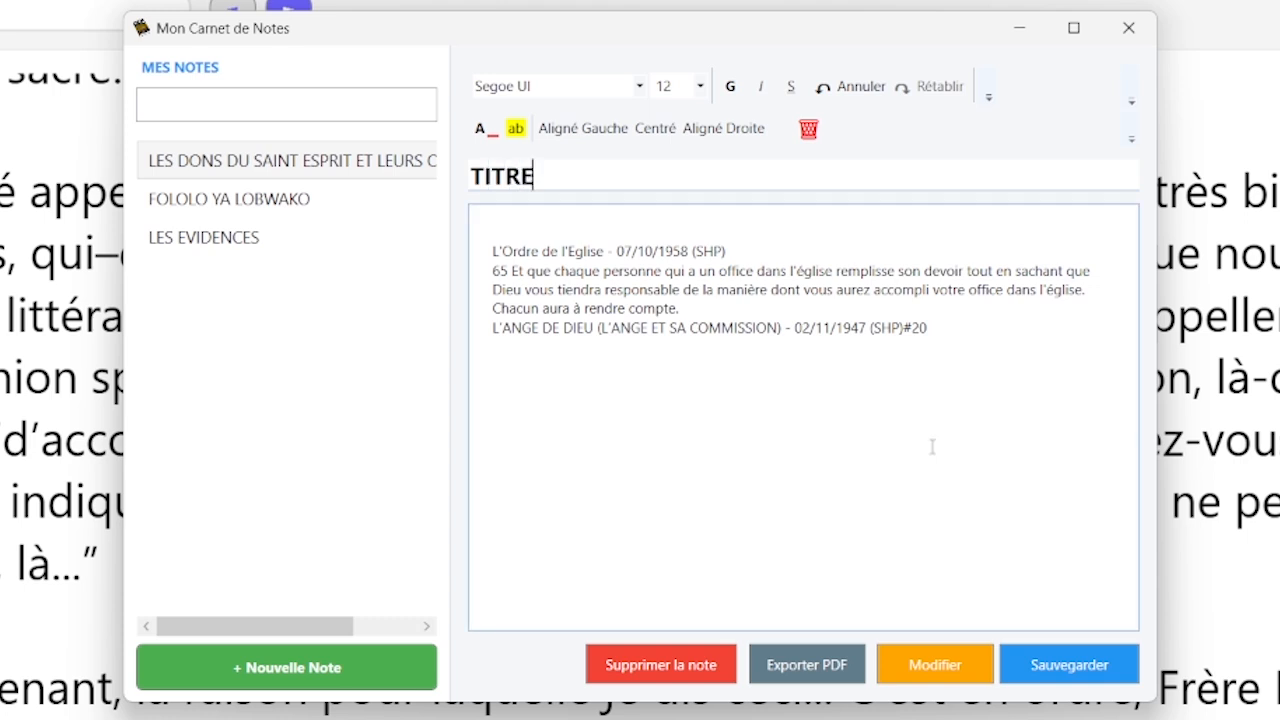
pyautogui.moveTo(980, 333); pyautogui.dragTo(424, 200)
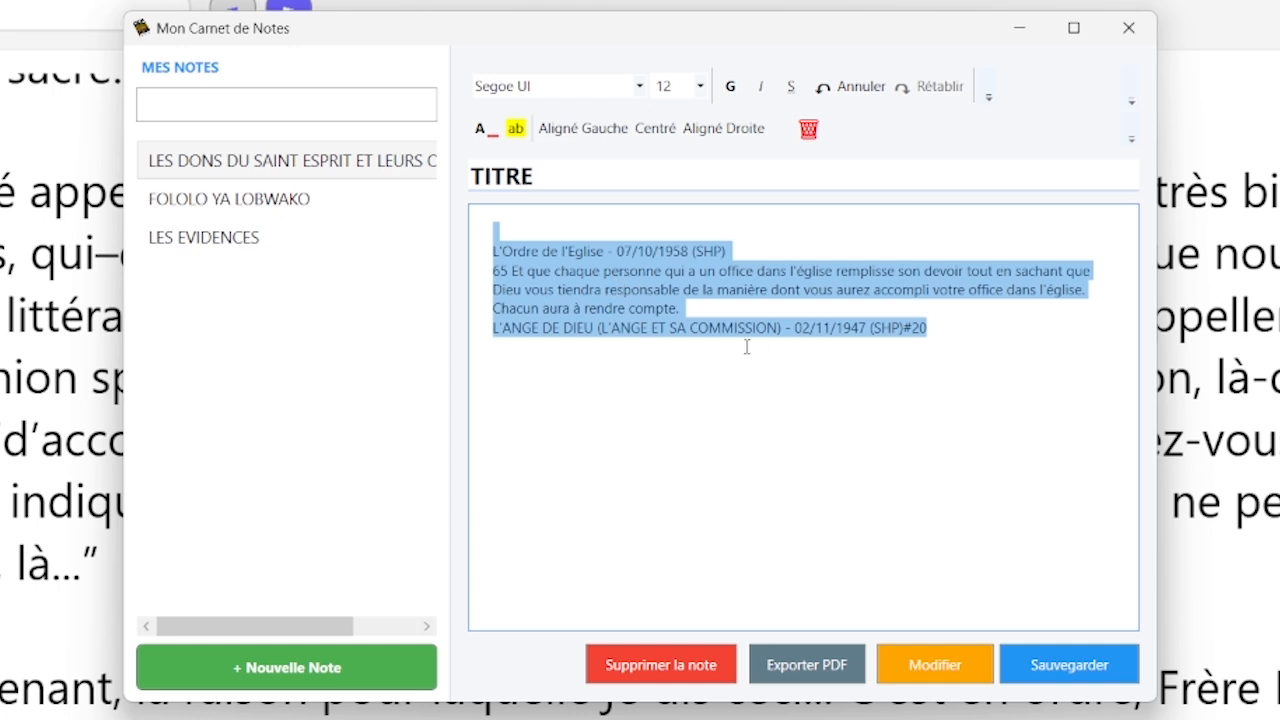
pyautogui.click(692, 375)
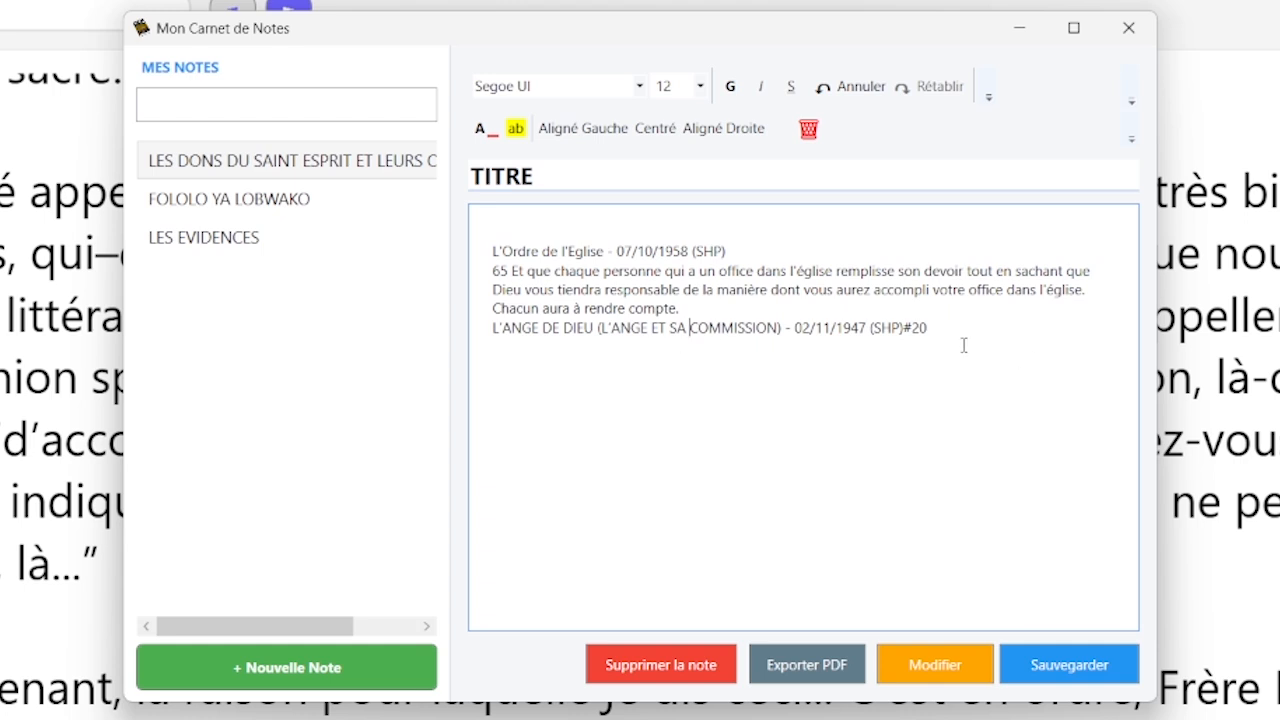
# - Save the TITRE note as a new note instead of renaming the old one
pyautogui.click(1124, 678)
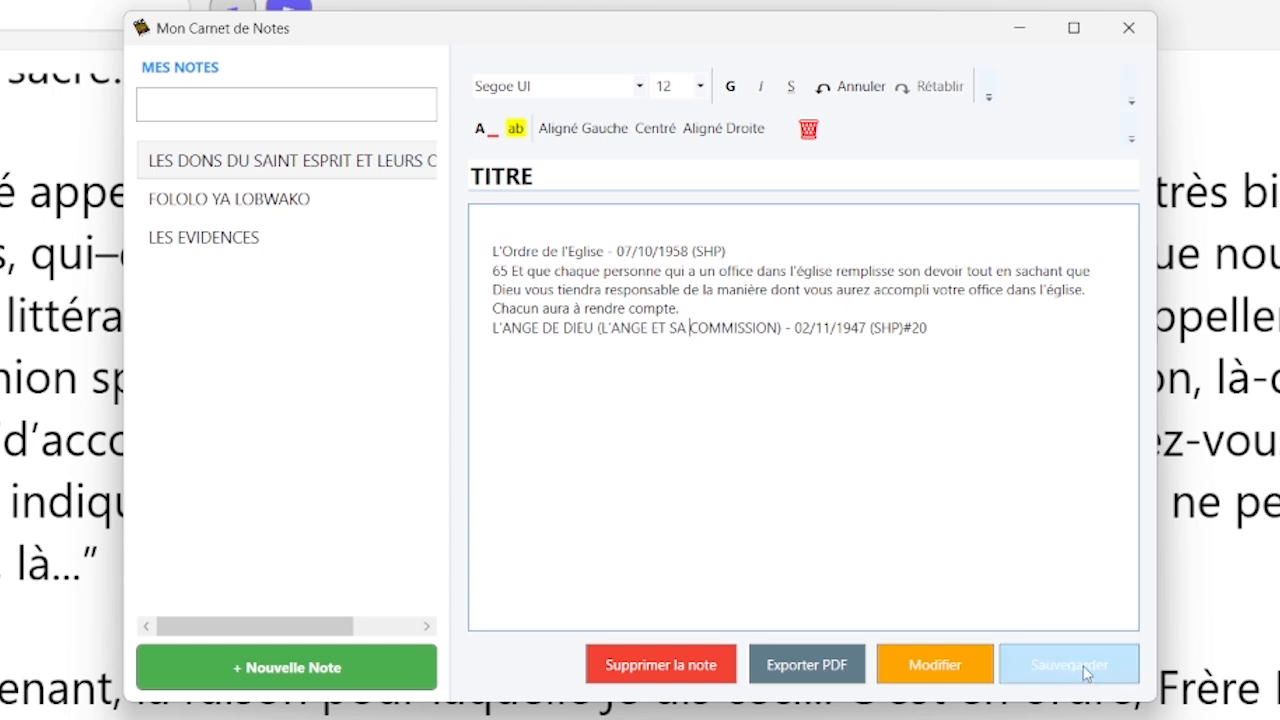
pyautogui.click(751, 450)
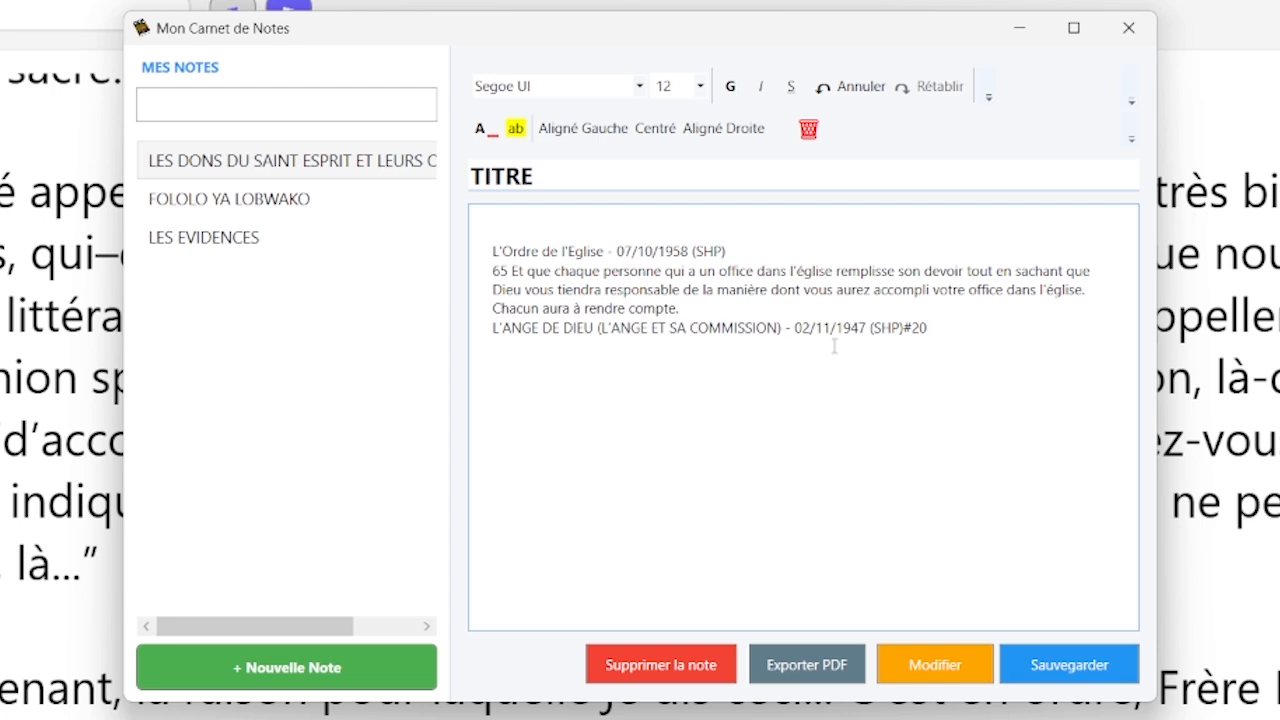
pyautogui.click(1062, 668)
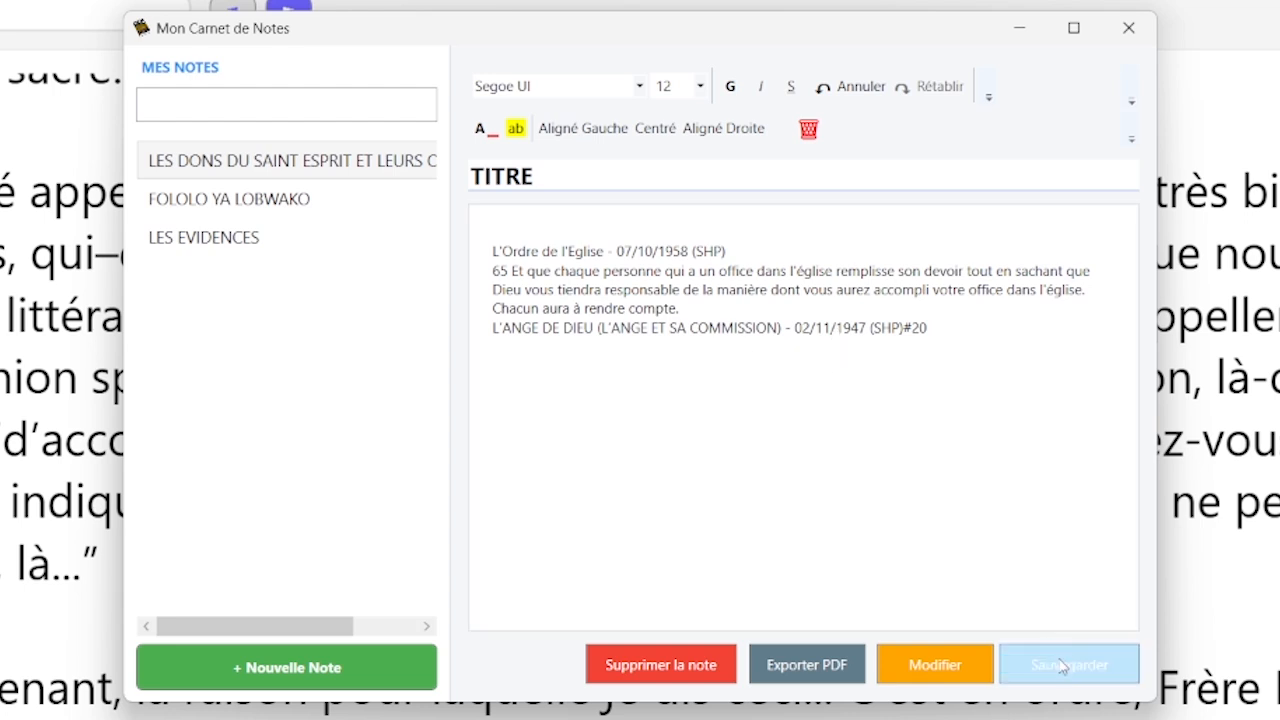
pyautogui.click(1050, 596)
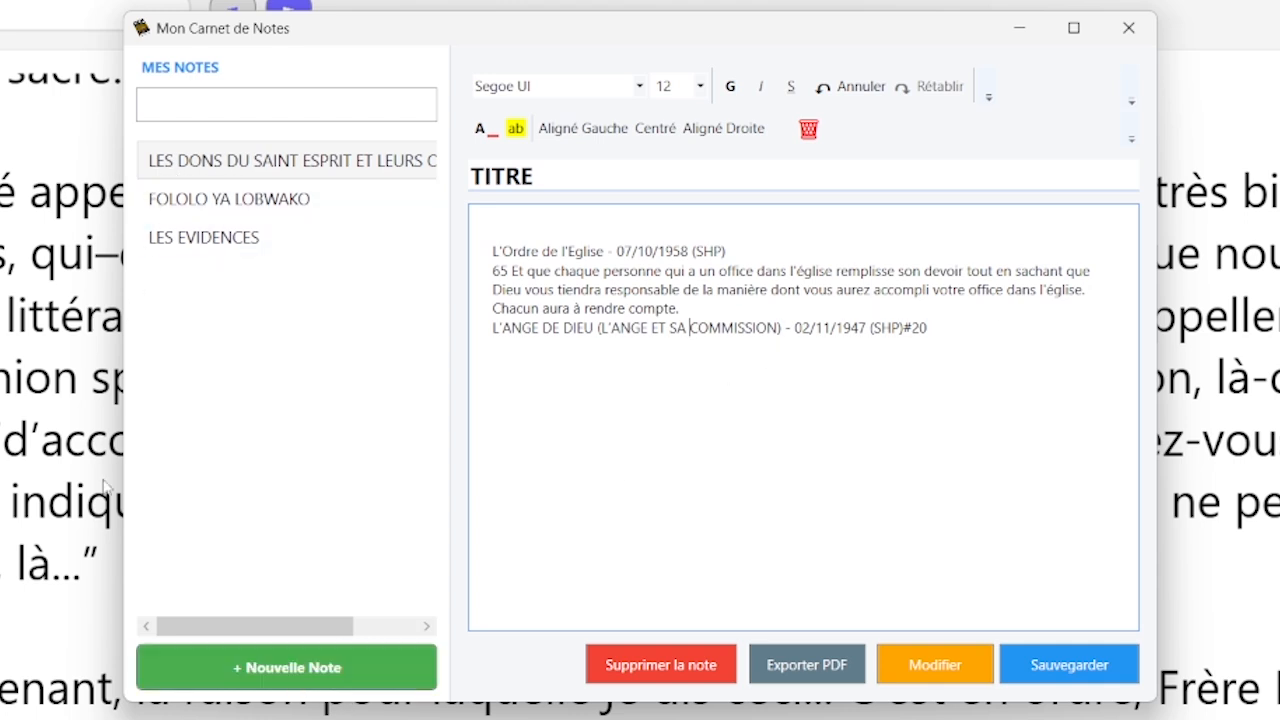
pyautogui.click(313, 668)
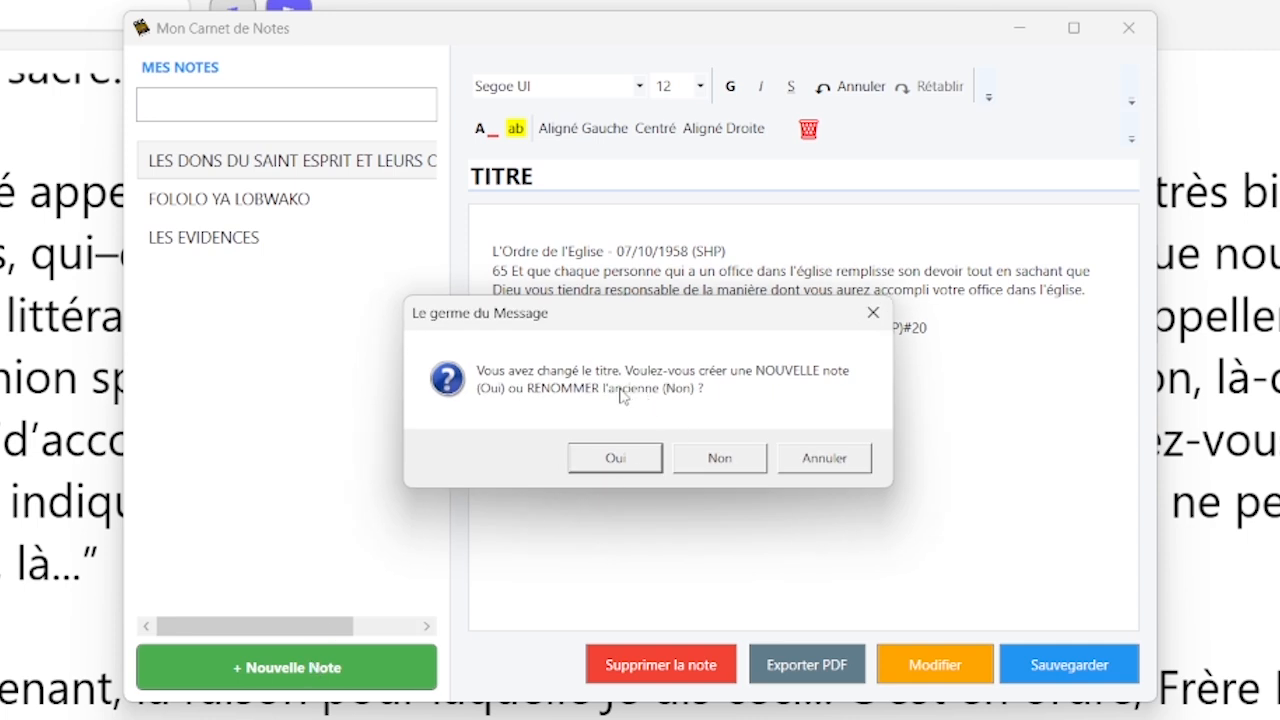
pyautogui.click(607, 458)
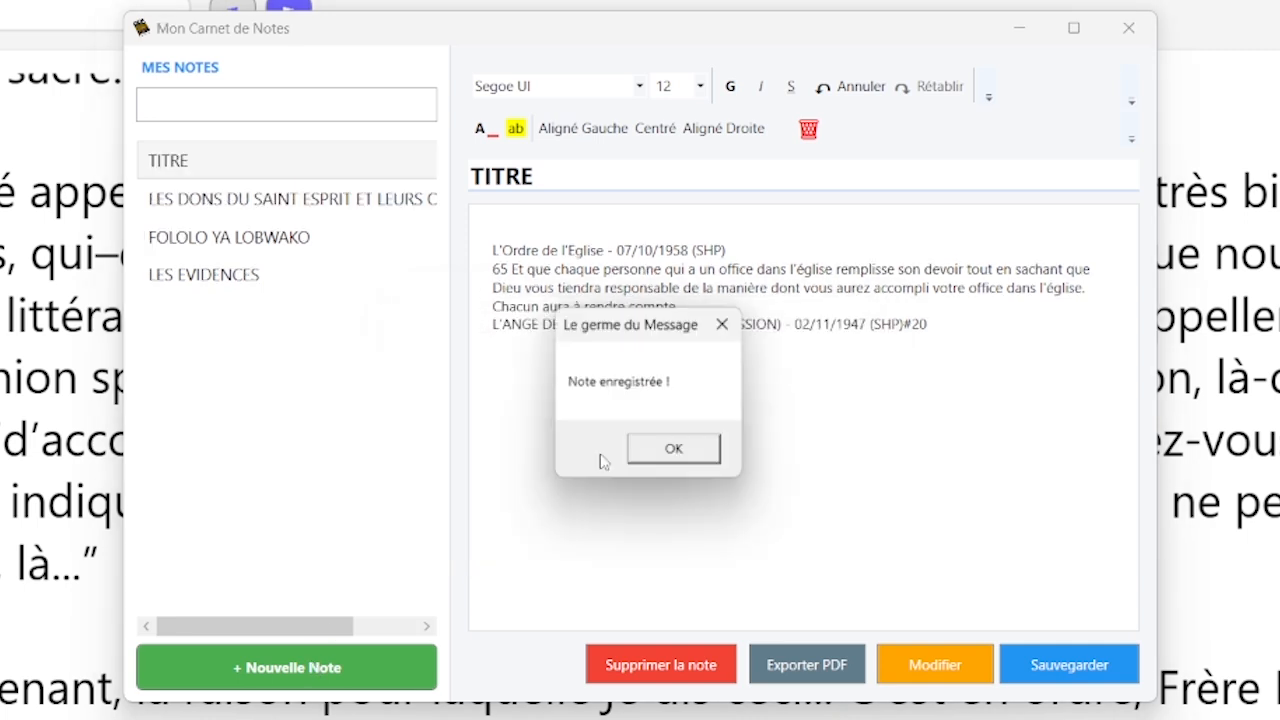
pyautogui.click(676, 451)
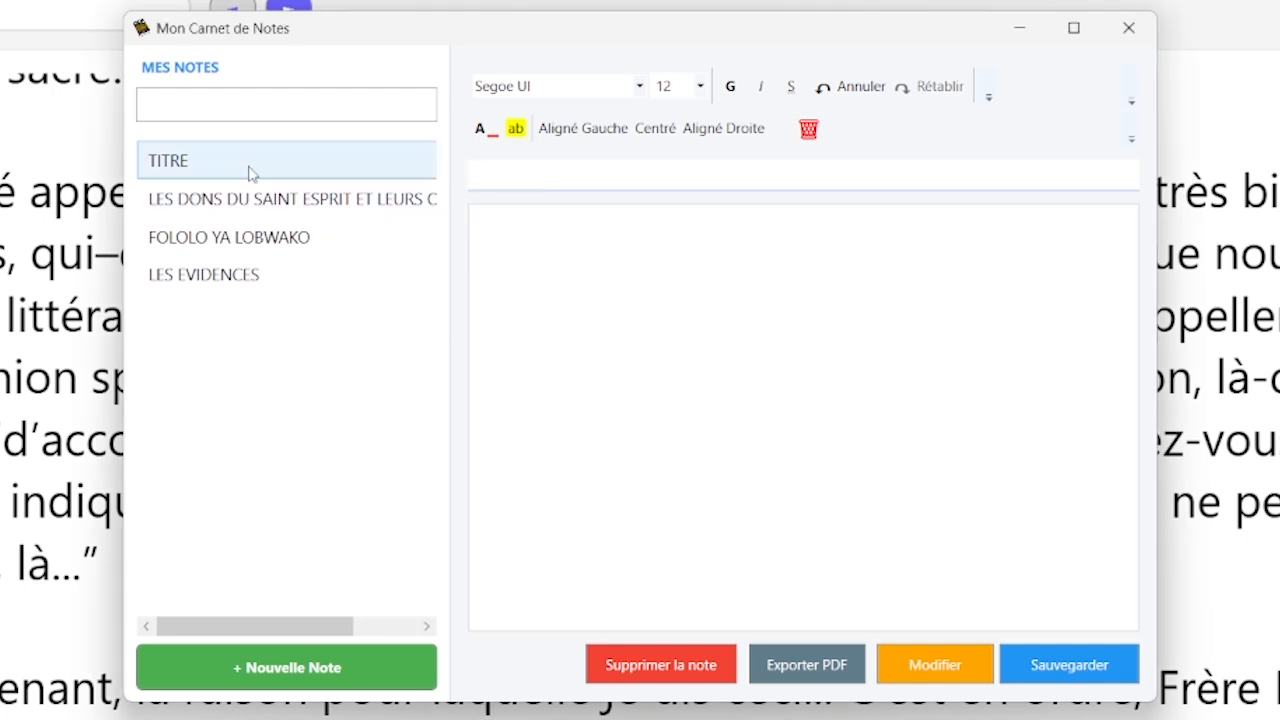
# - Open the saved TITRE note and format its "L'Ordre de l'Eglise" heading line in SimSun-ExtG at size 20
pyautogui.click(252, 172)
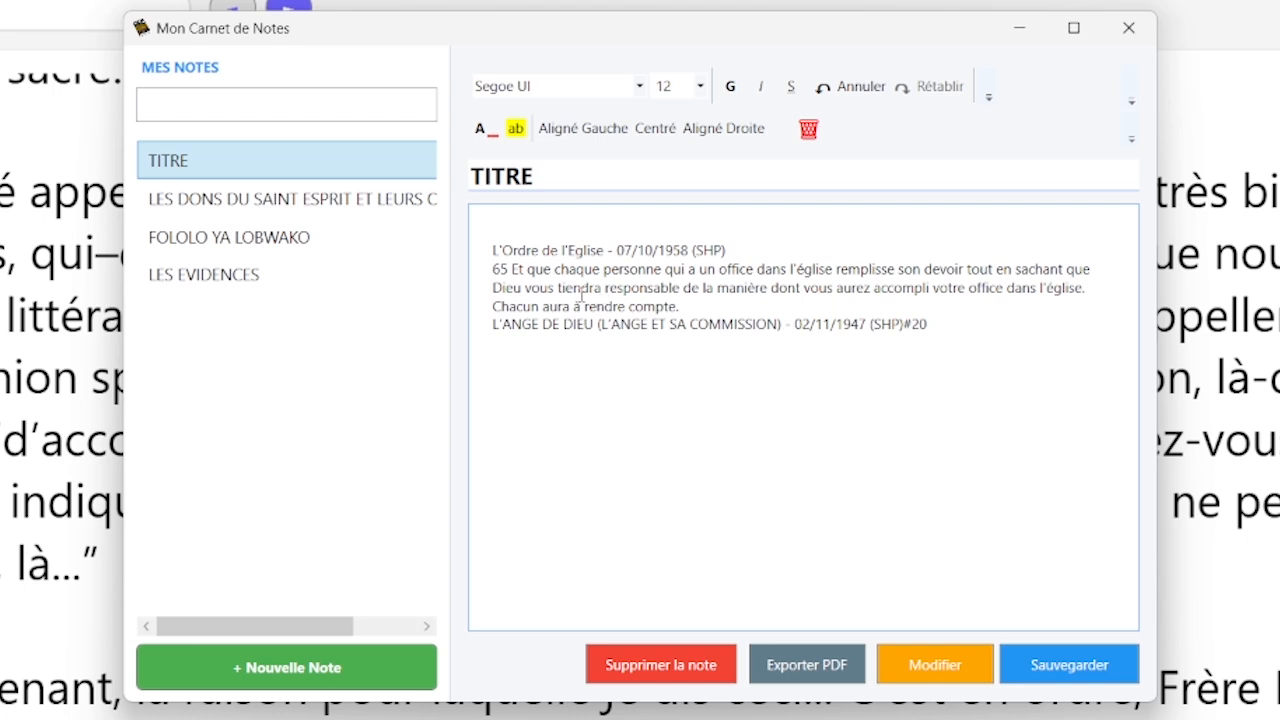
pyautogui.moveTo(750, 249); pyautogui.dragTo(466, 250)
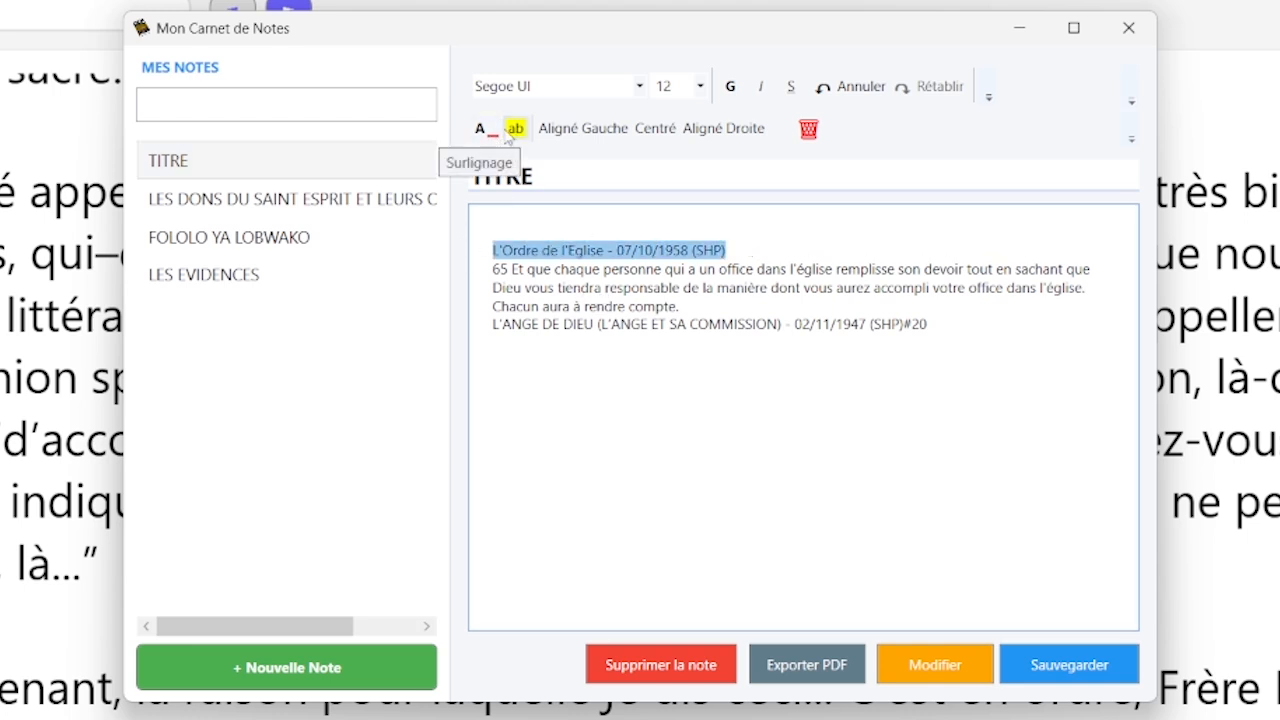
pyautogui.click(639, 88)
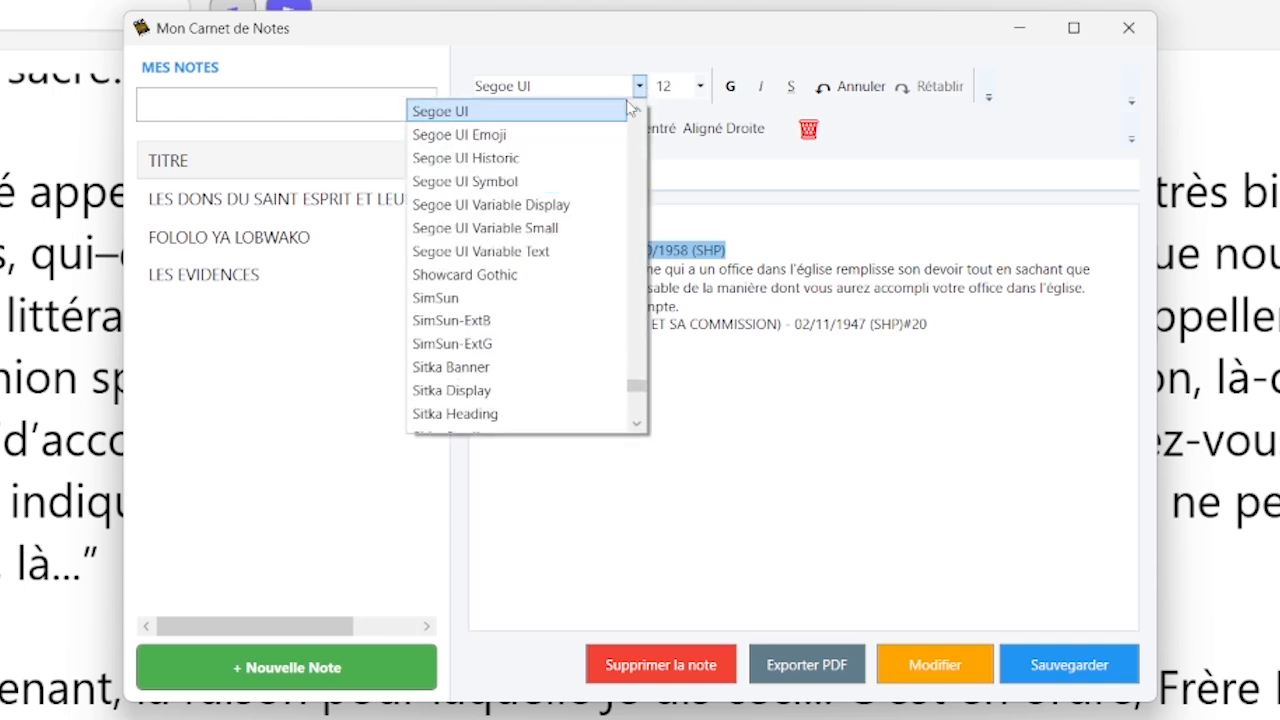
pyautogui.click(477, 344)
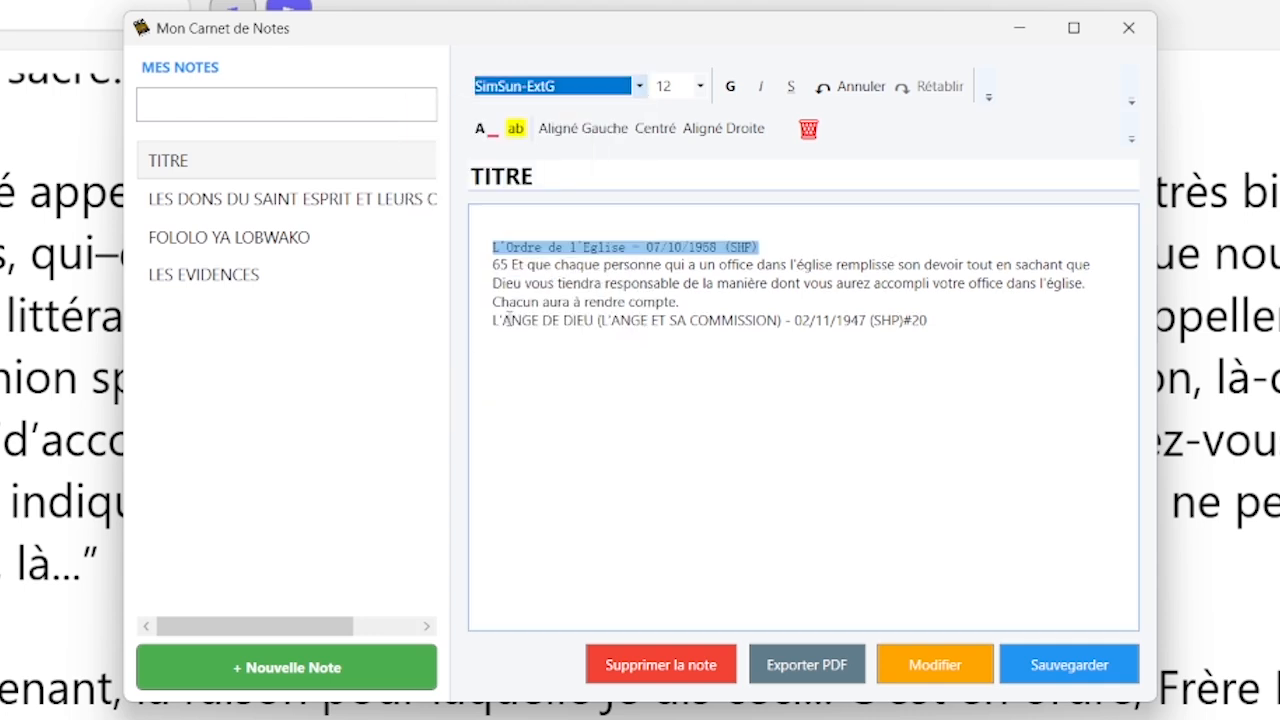
pyautogui.click(700, 87)
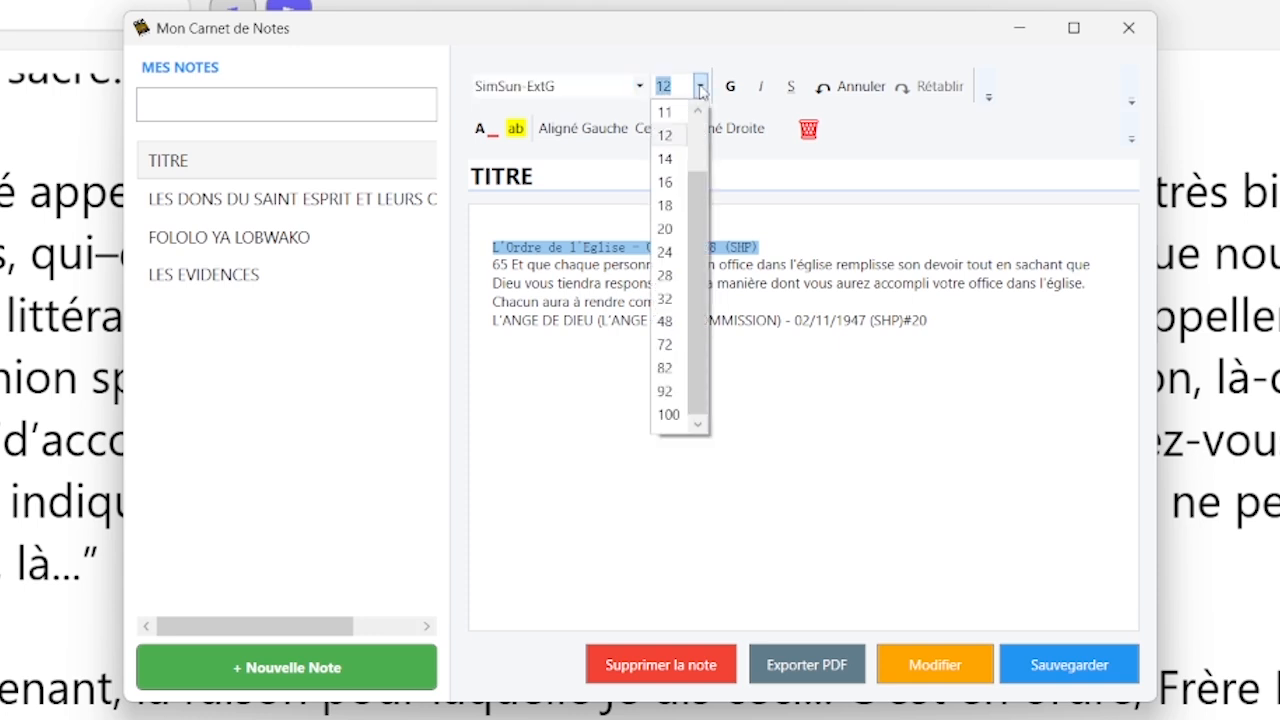
pyautogui.click(665, 229)
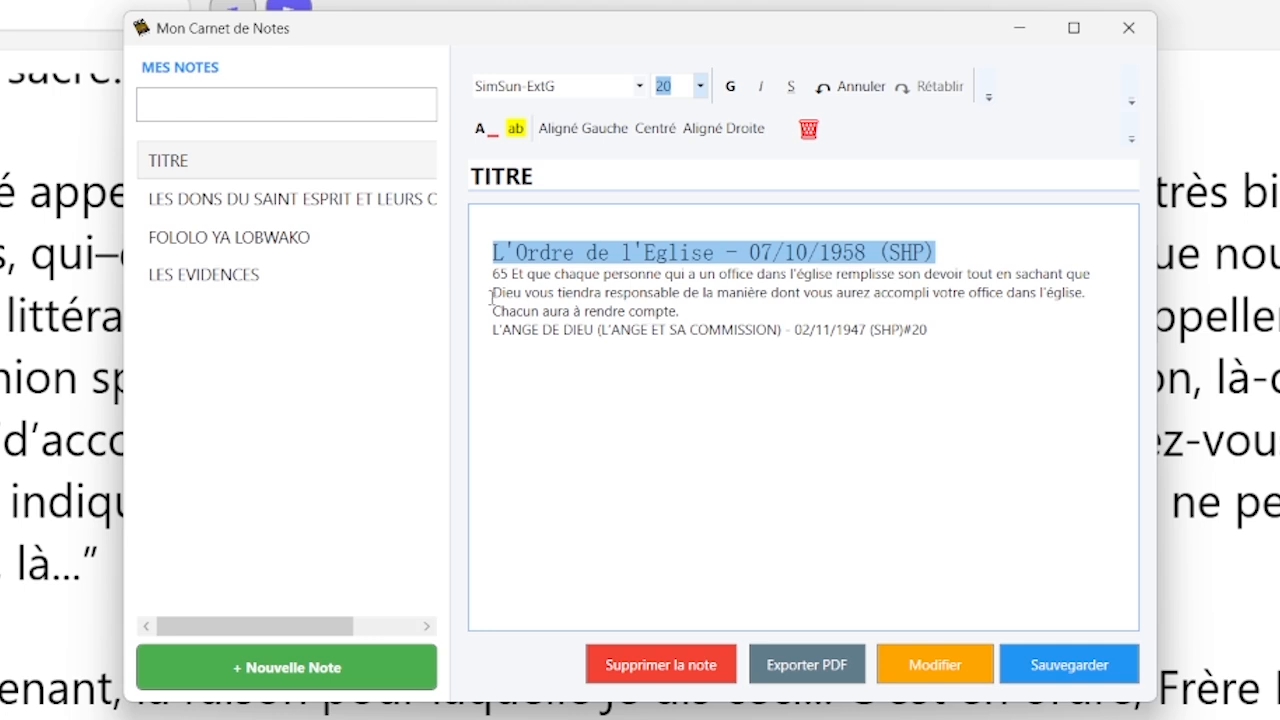
# - Set the font size of the whole paragraph 65 to 18
pyautogui.moveTo(492, 273); pyautogui.dragTo(676, 313)
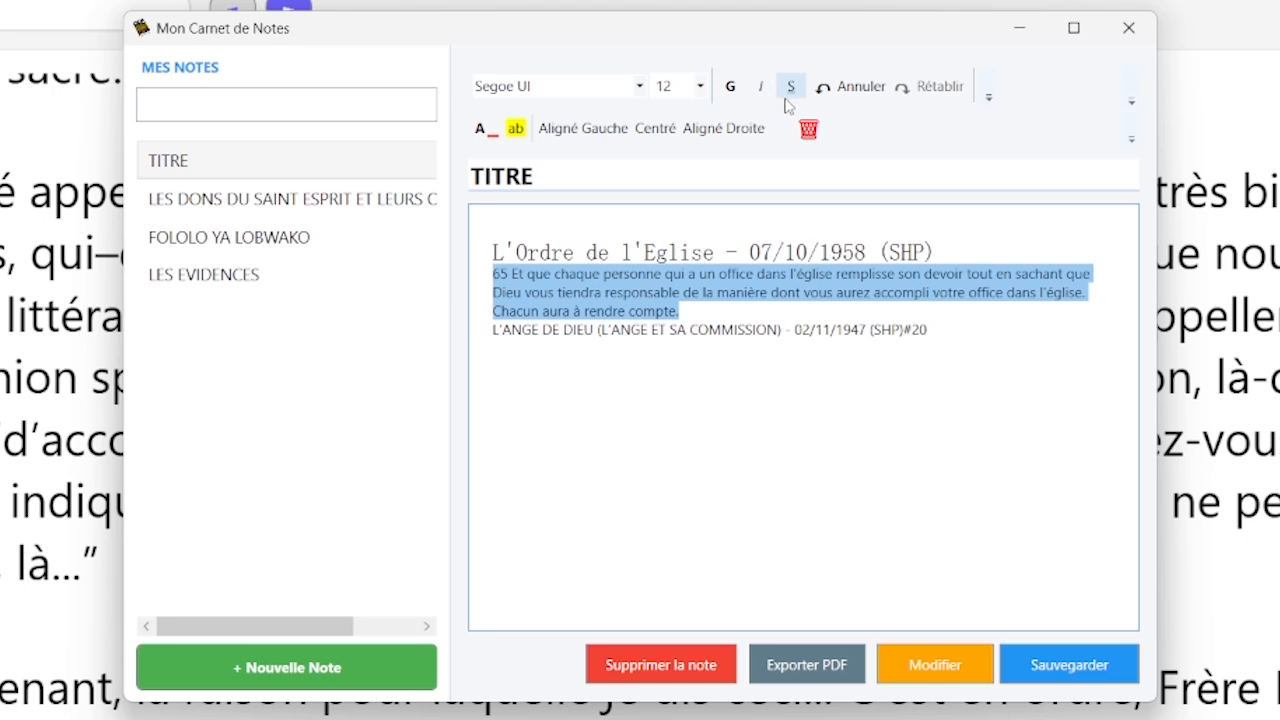
pyautogui.click(700, 86)
pyautogui.click(665, 206)
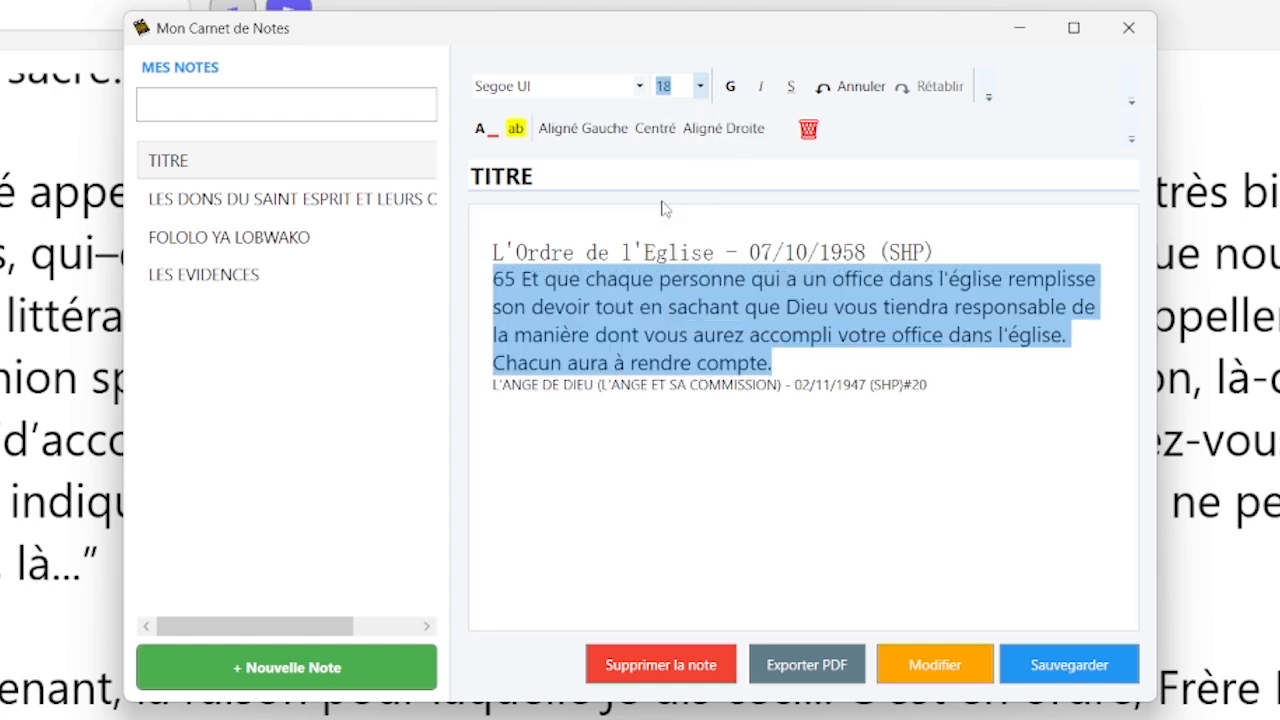
# - Try bold formatting on paragraph 65 and switch it back off
pyautogui.click(730, 86)
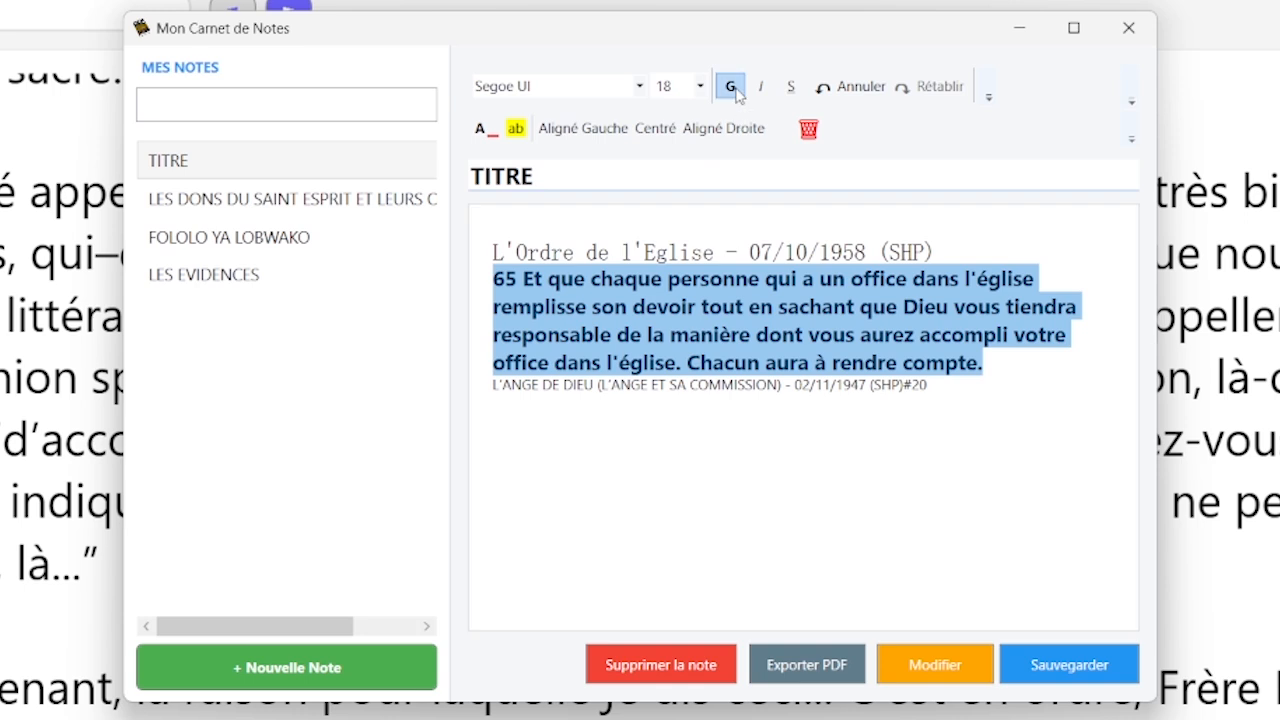
pyautogui.click(730, 86)
pyautogui.click(788, 352)
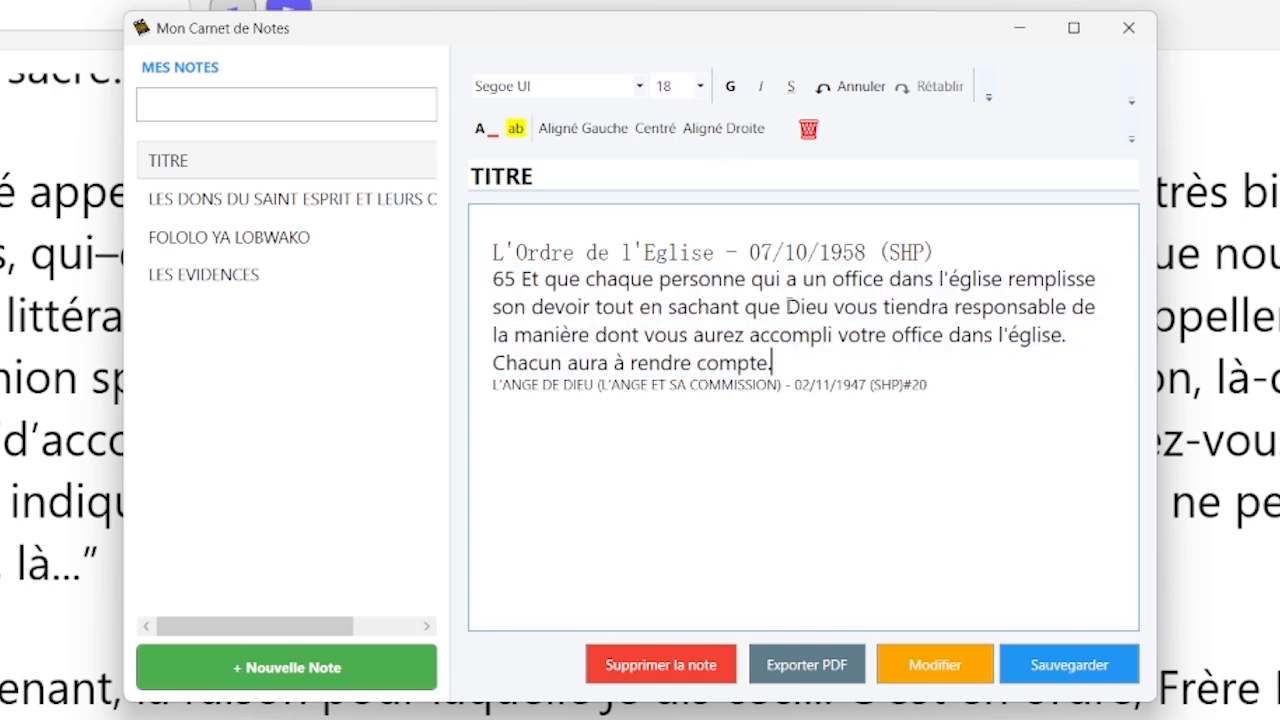
# - Colour the words "Dieu vous tiendra responsable" in paragraph 65 orange
pyautogui.moveTo(786, 307); pyautogui.dragTo(1070, 307)
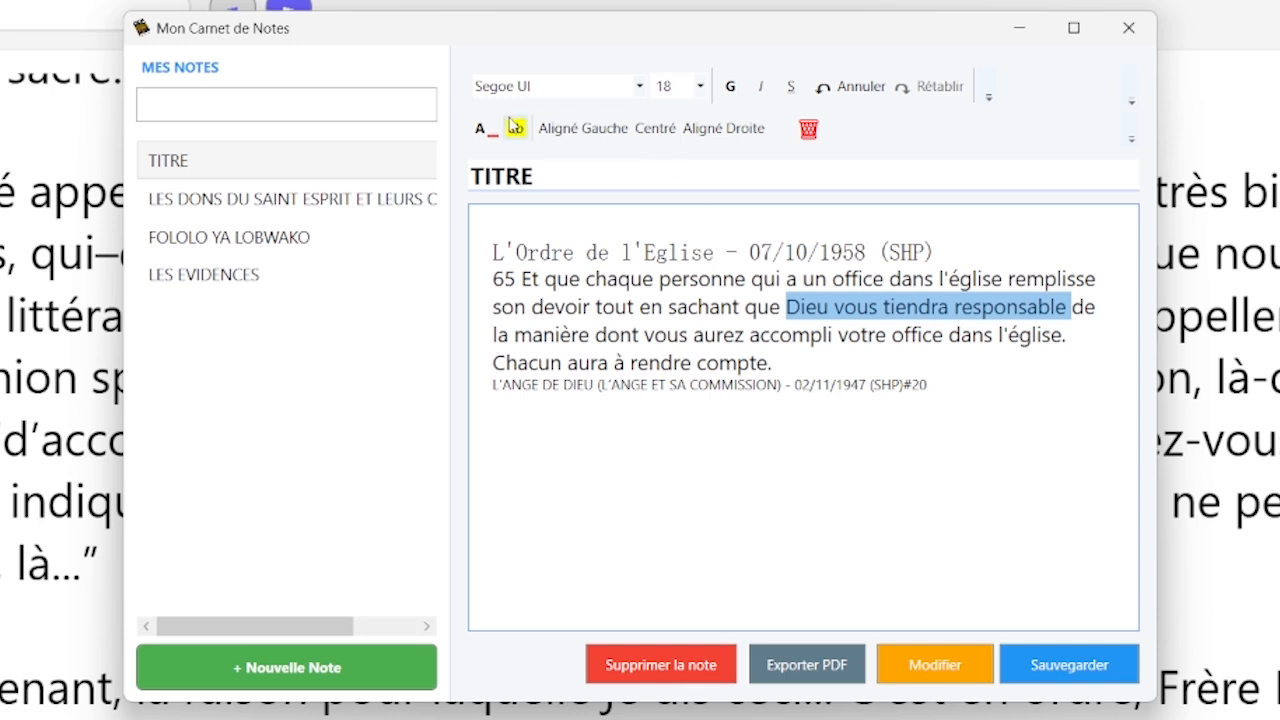
pyautogui.click(493, 131)
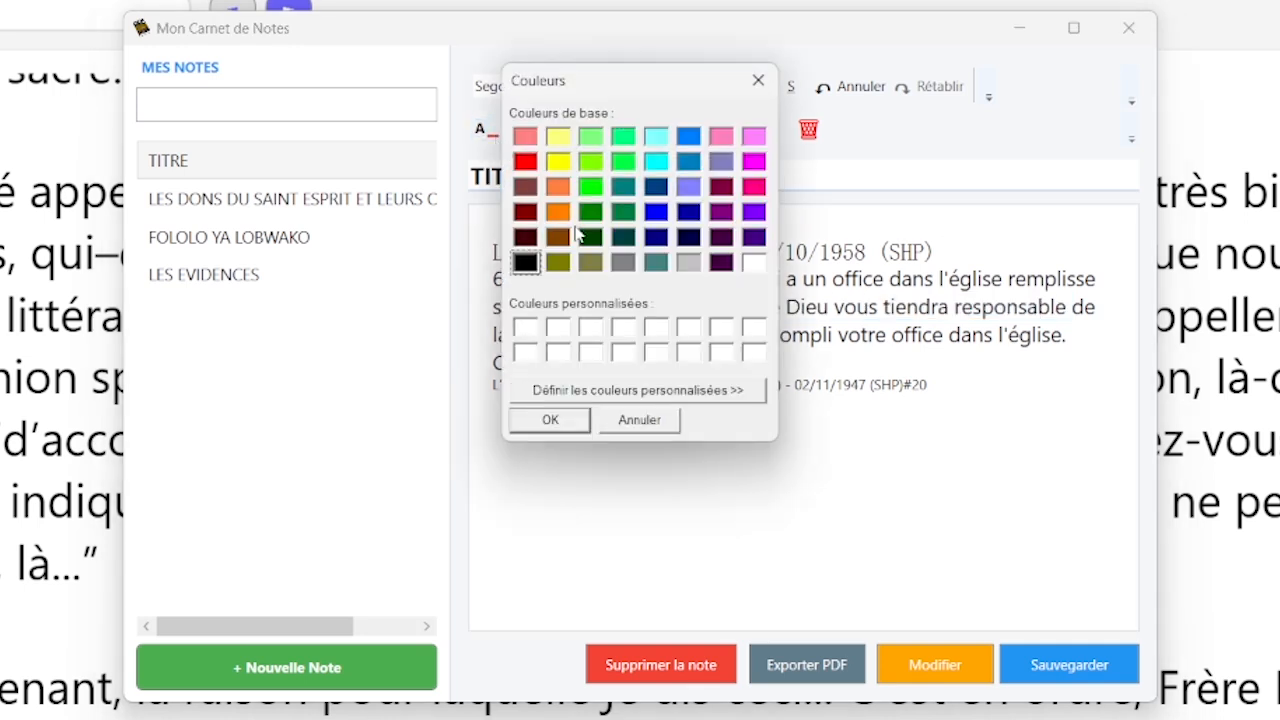
pyautogui.click(558, 211)
pyautogui.click(551, 421)
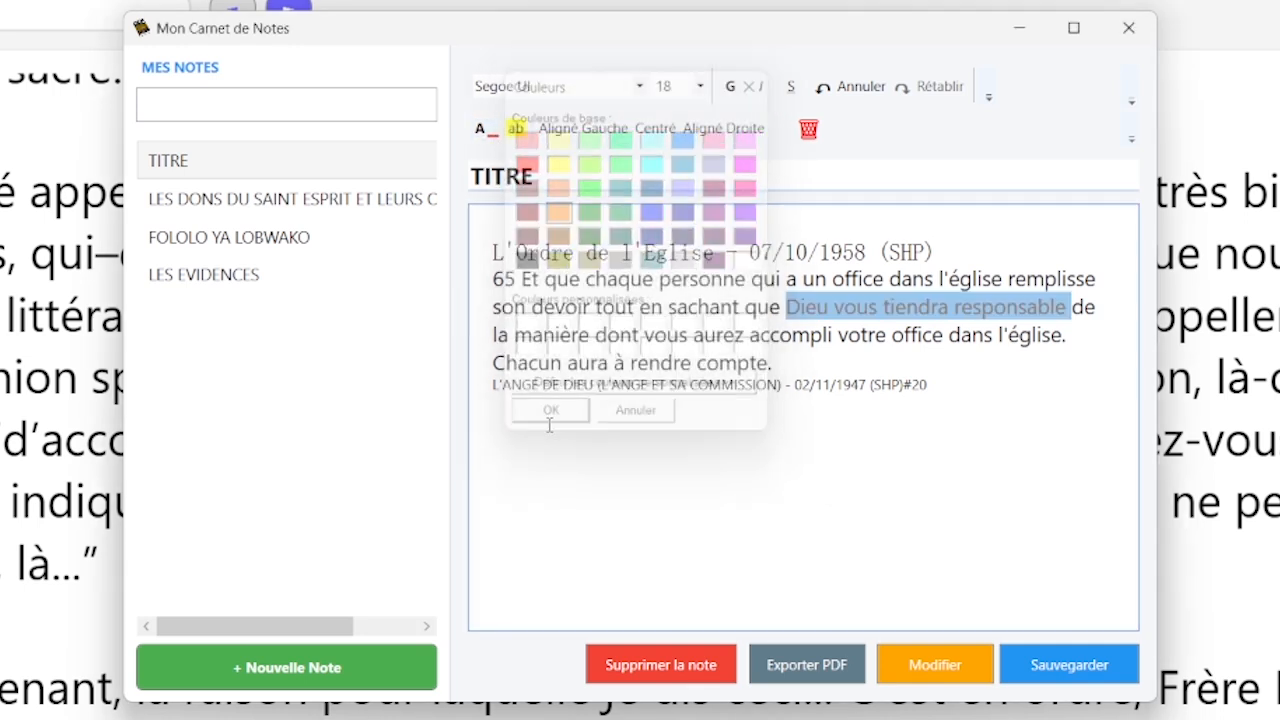
pyautogui.click(879, 314)
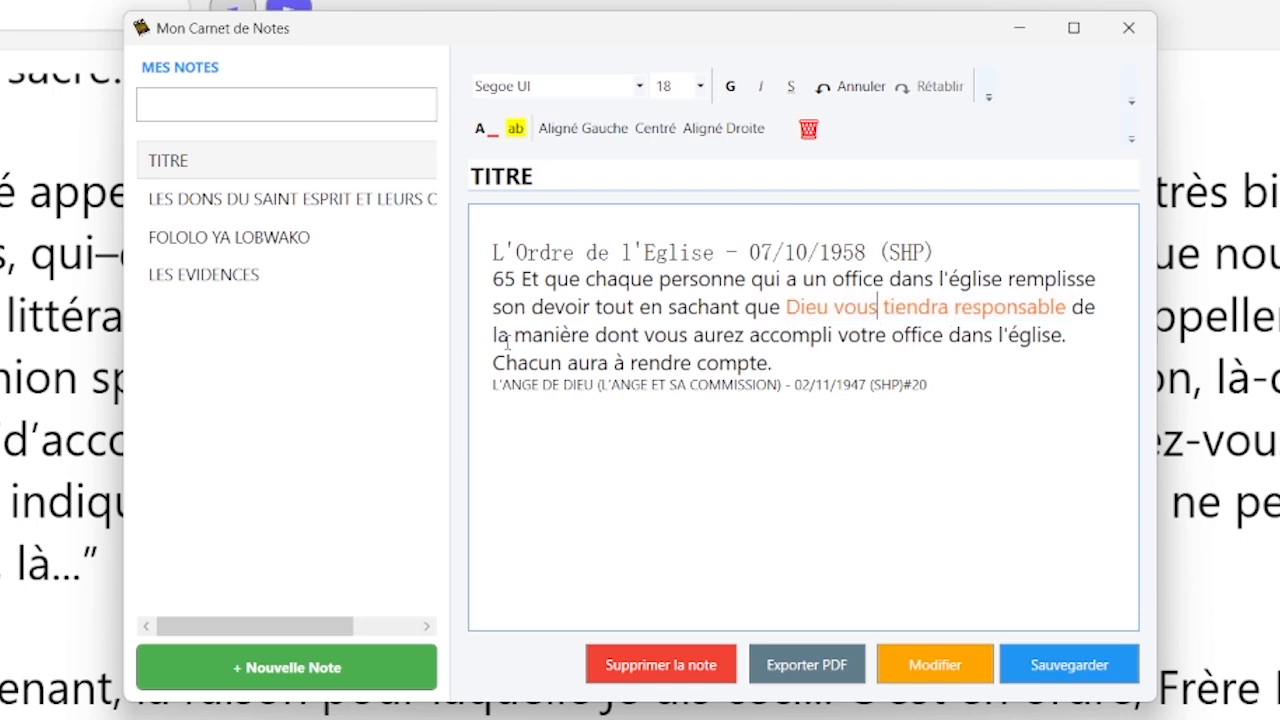
# - Underline the words "aurez accompli votre office dans" in paragraph 65 and set their font to SimSun-ExtG
pyautogui.moveTo(692, 336); pyautogui.dragTo(997, 336)
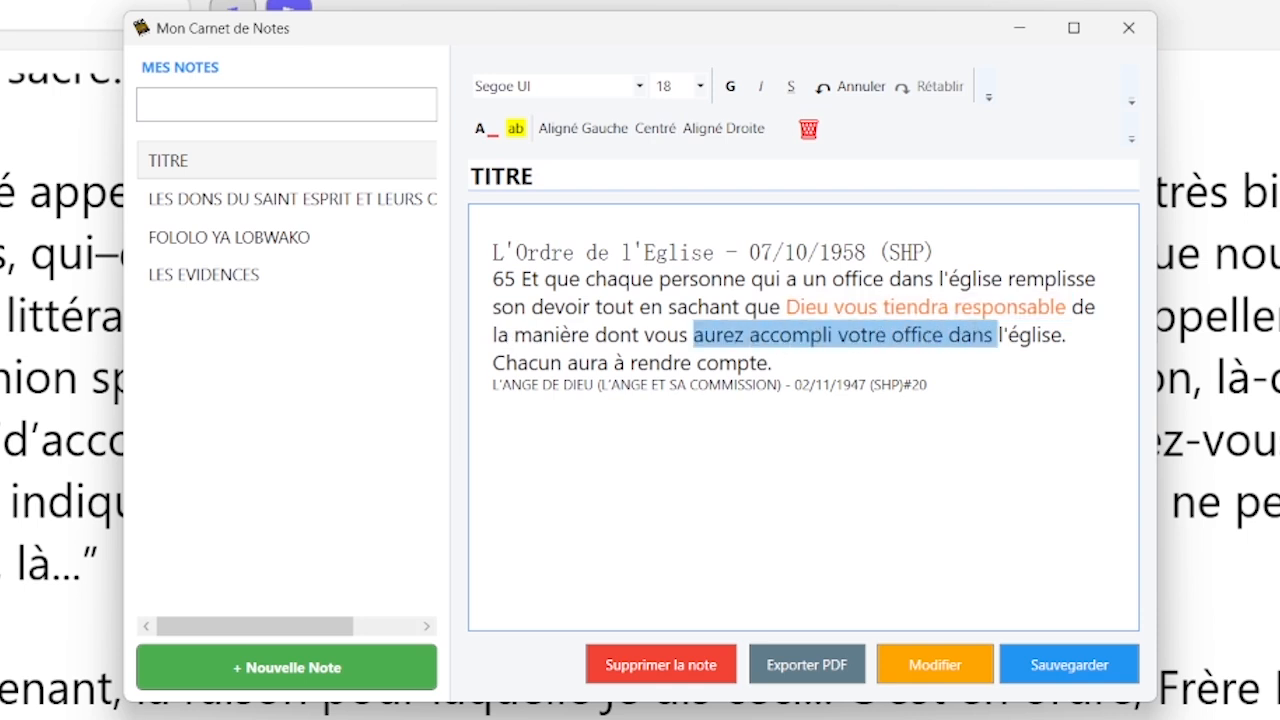
pyautogui.click(790, 87)
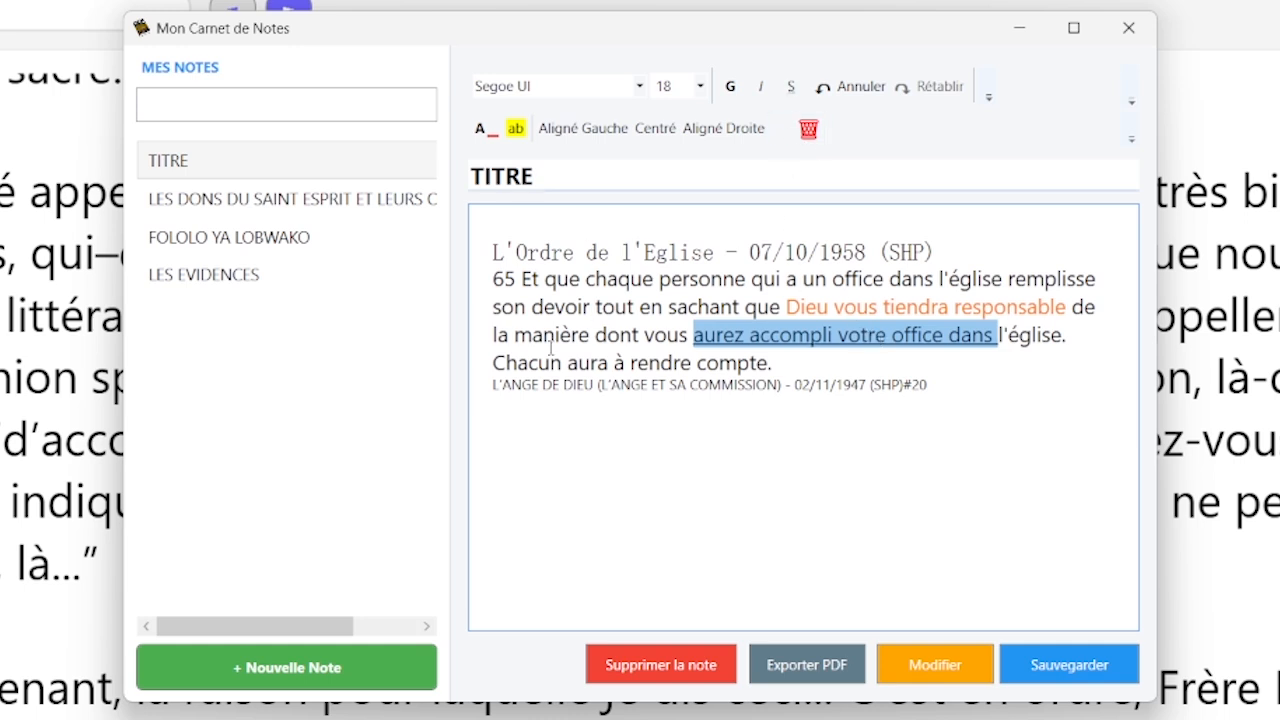
pyautogui.click(639, 86)
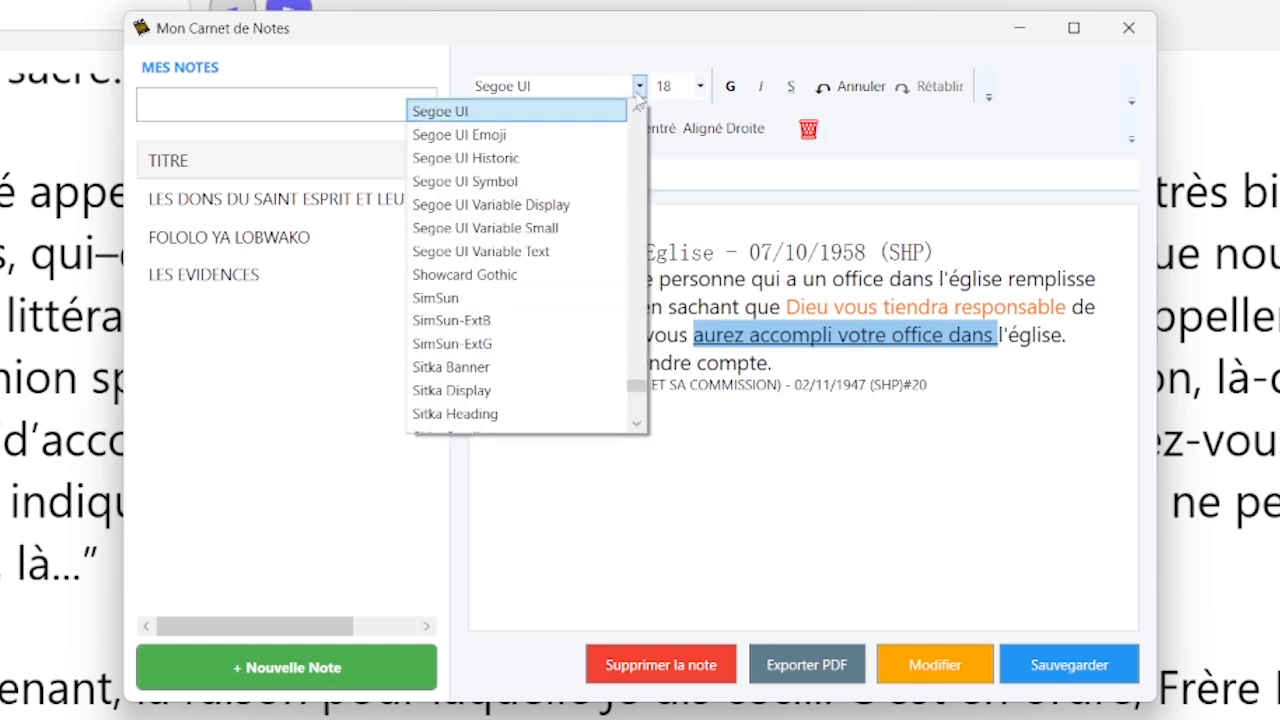
pyautogui.click(462, 343)
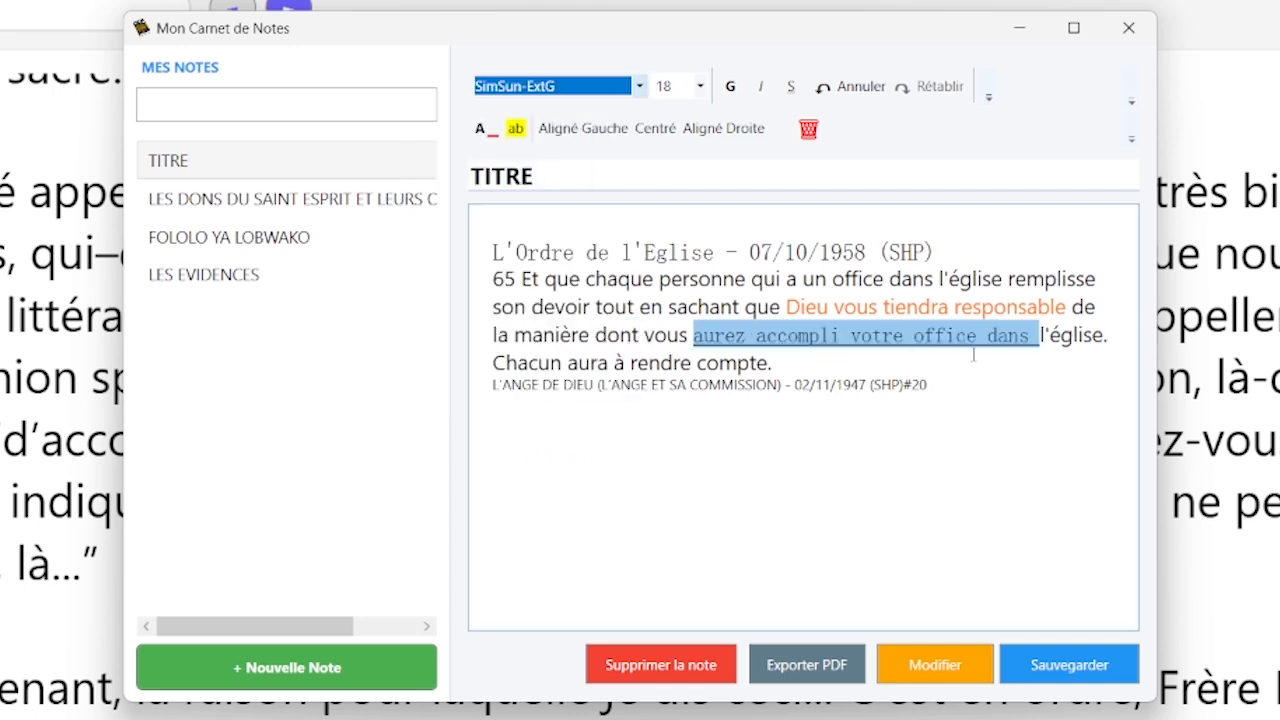
pyautogui.click(739, 385)
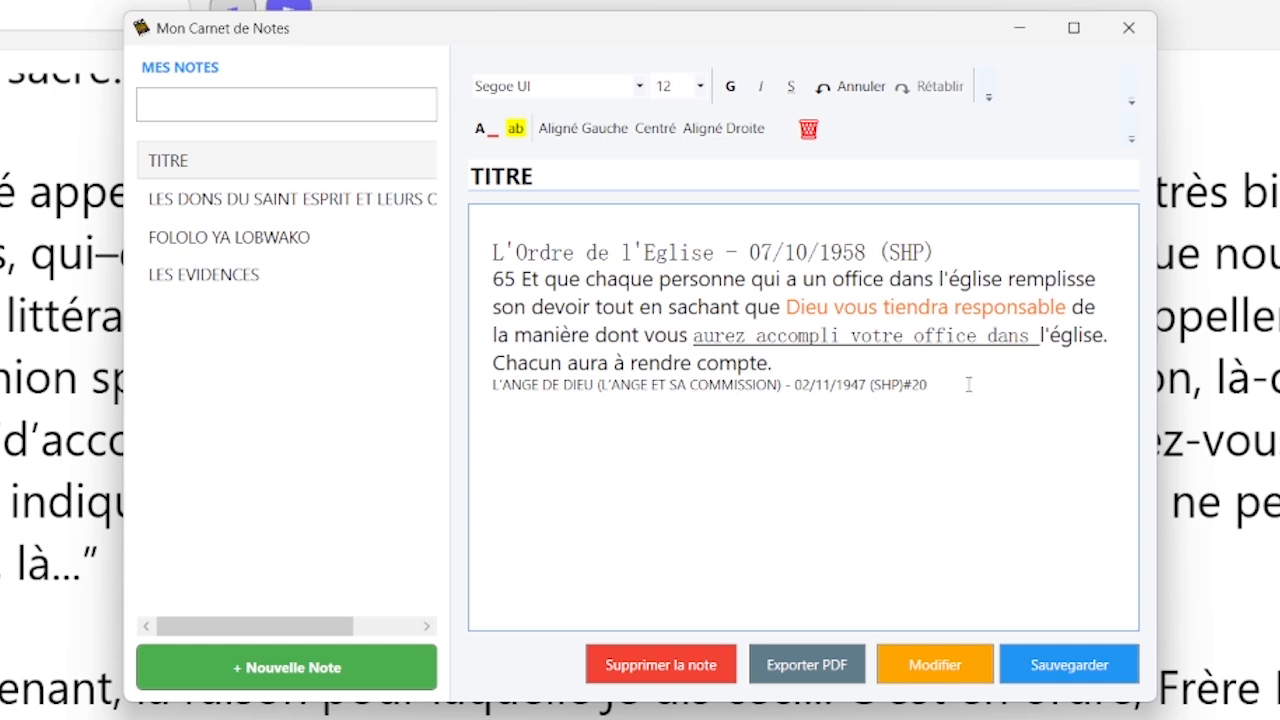
# - Highlight the reference line "L'ANGE DE DIEU (L'ANGE ET SA COMMISSION)" below paragraph 65 in red
pyautogui.moveTo(968, 384); pyautogui.dragTo(468, 394)
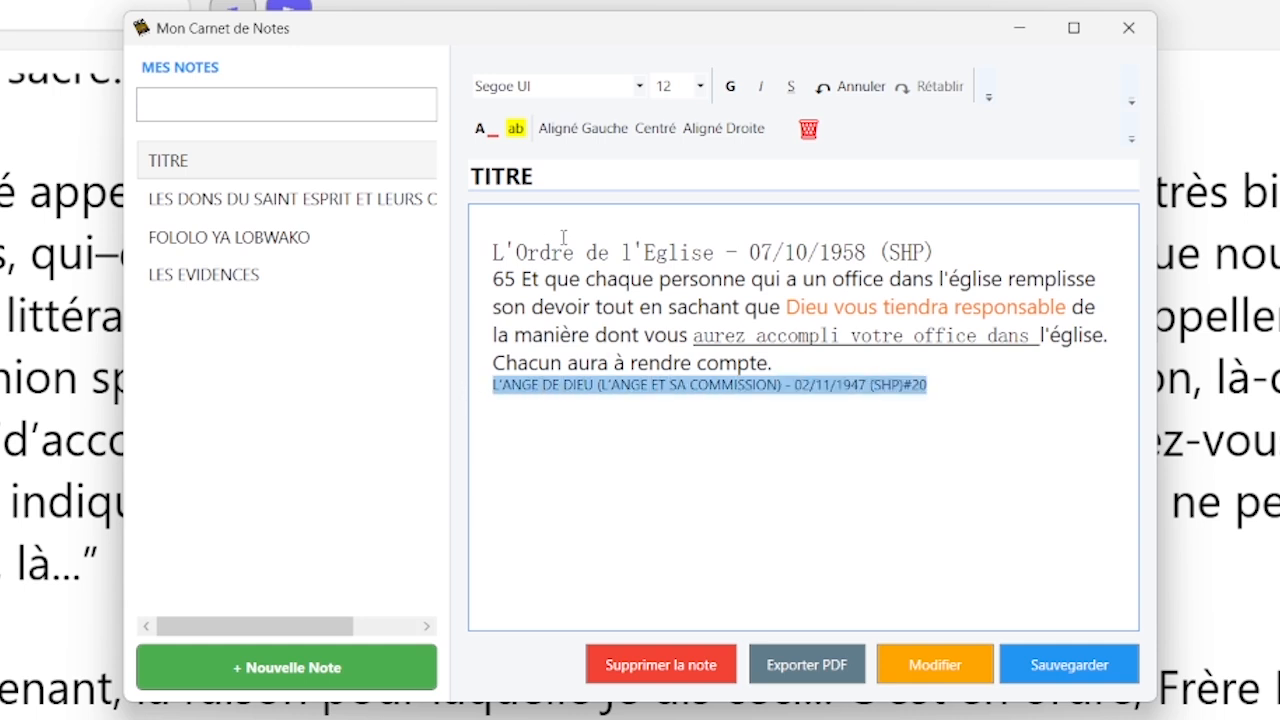
pyautogui.click(514, 128)
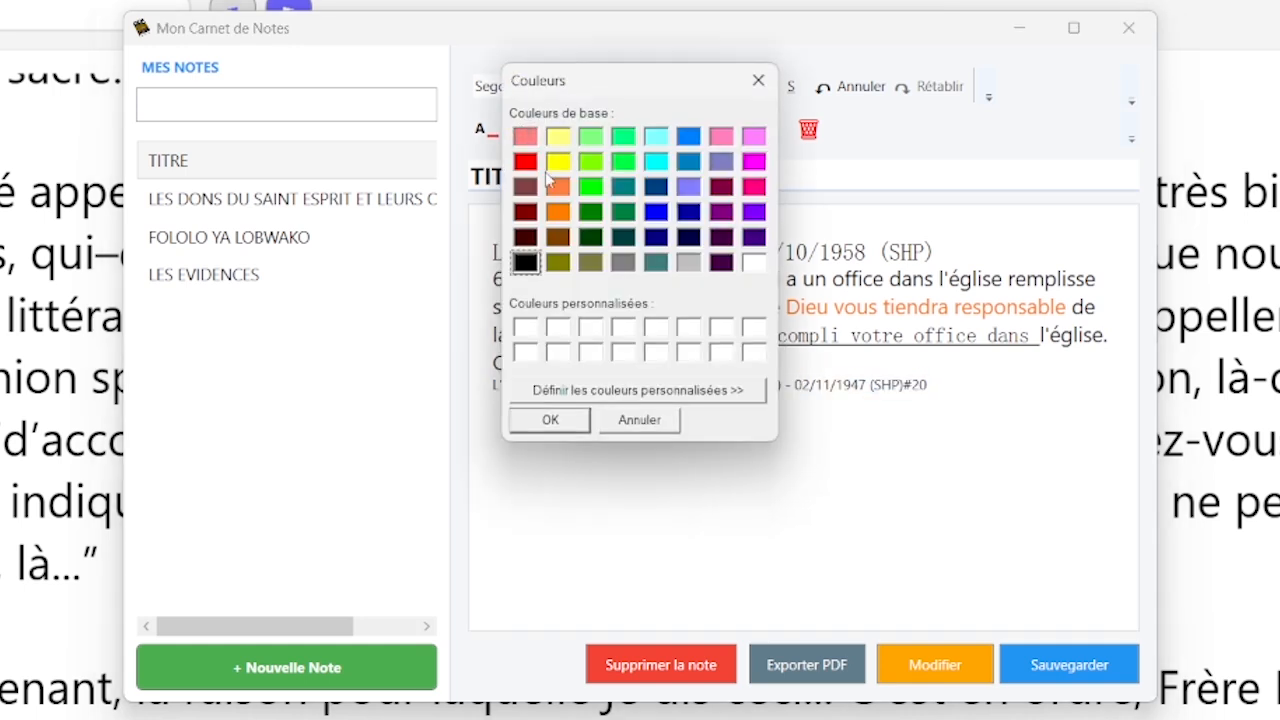
pyautogui.click(525, 161)
pyautogui.click(545, 421)
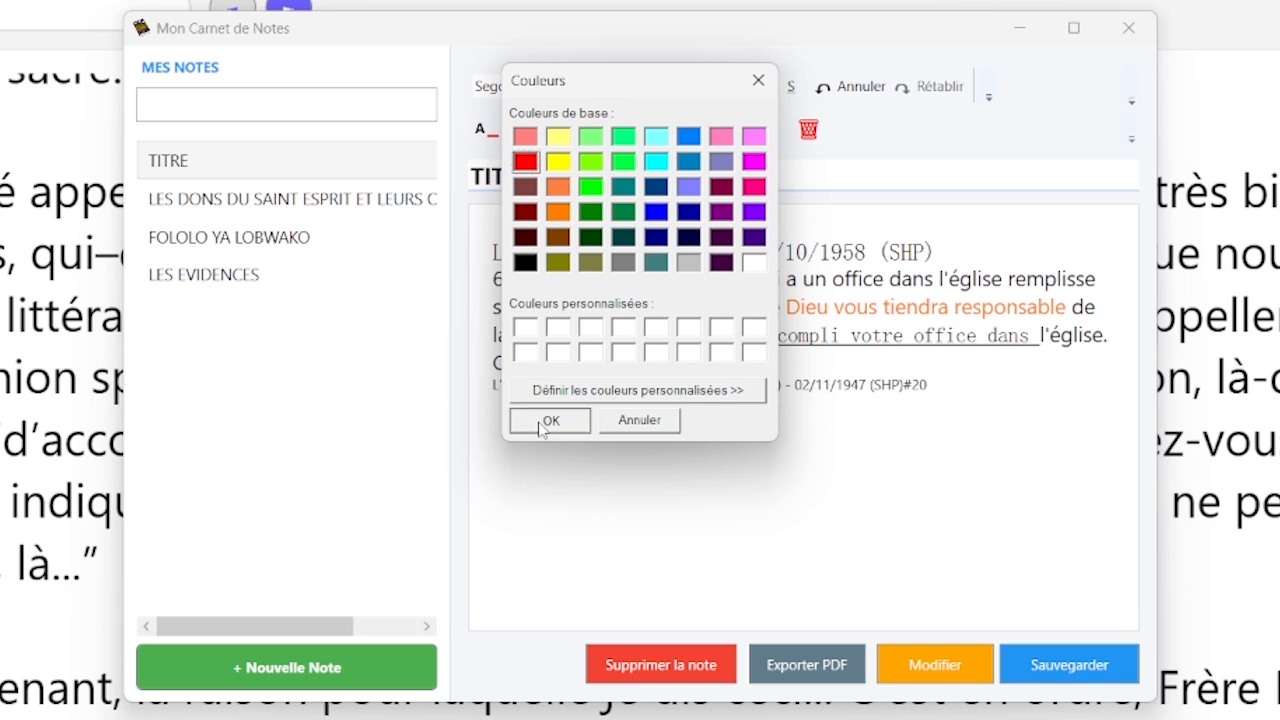
pyautogui.click(772, 411)
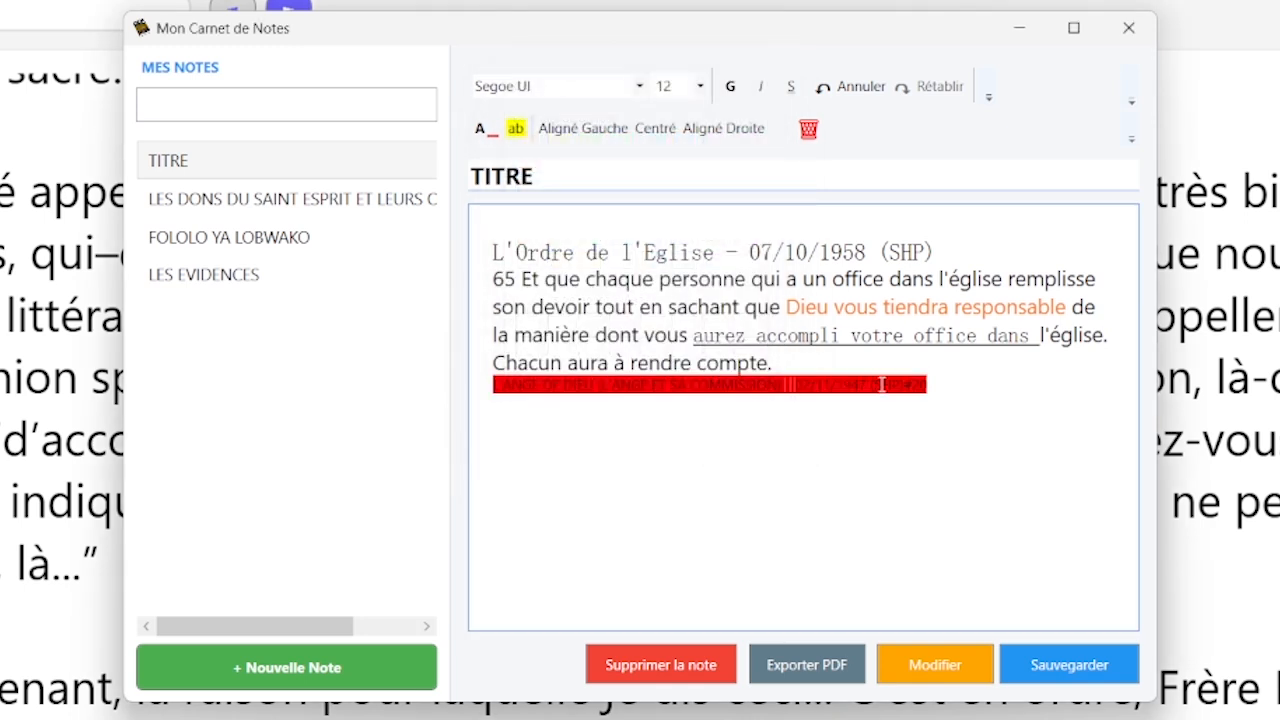
# - Set the text colour of the red-highlighted "L'ANGE DE DIEU" reference line to white
pyautogui.moveTo(895, 379); pyautogui.dragTo(495, 383)
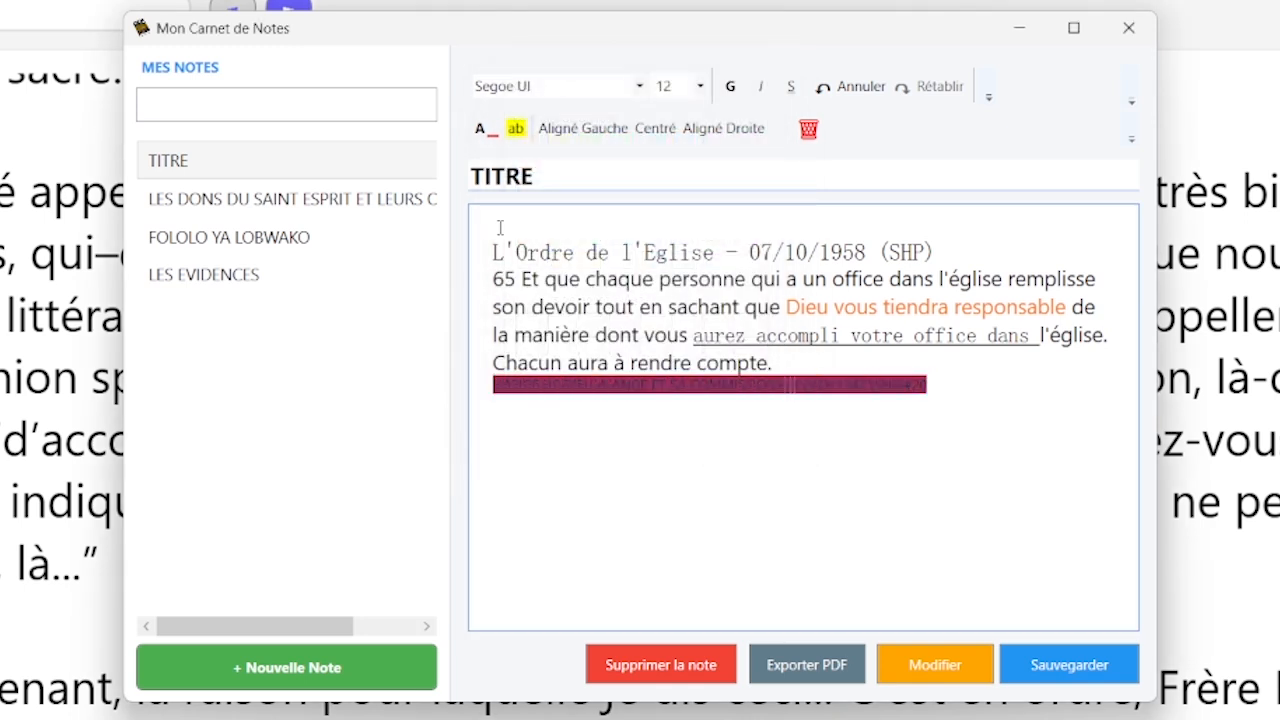
pyautogui.click(481, 128)
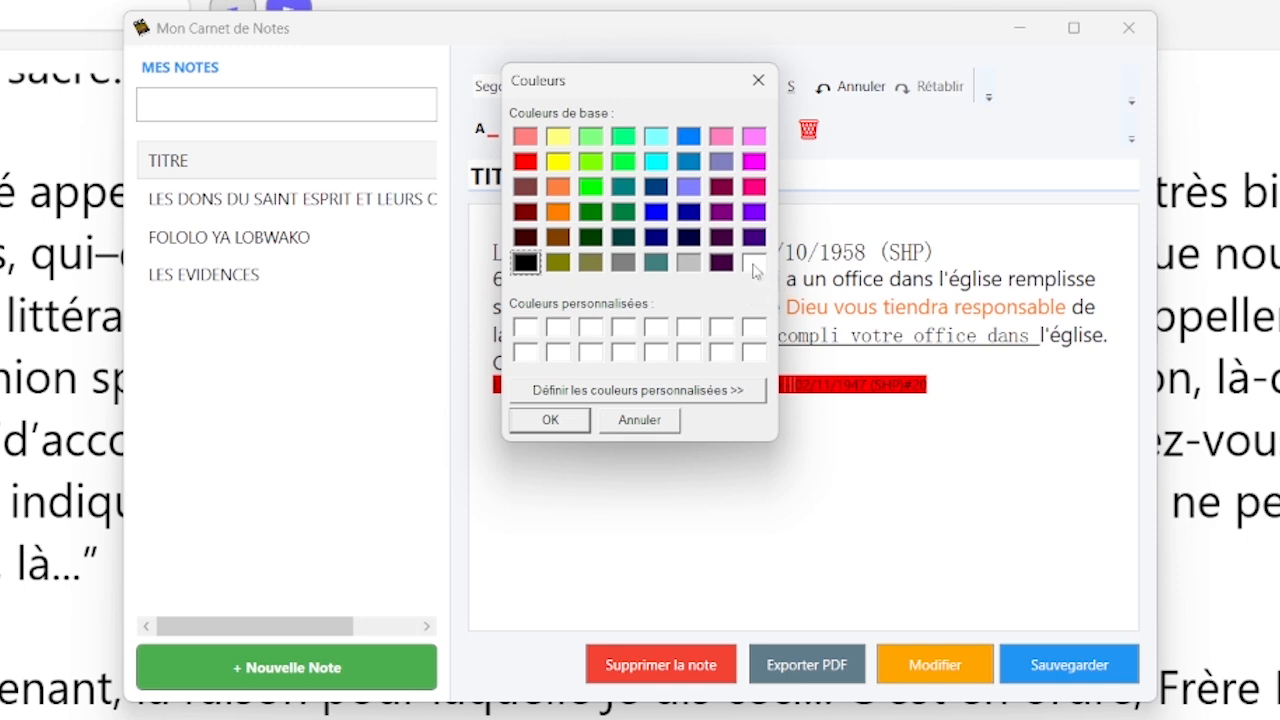
pyautogui.click(755, 263)
pyautogui.click(550, 420)
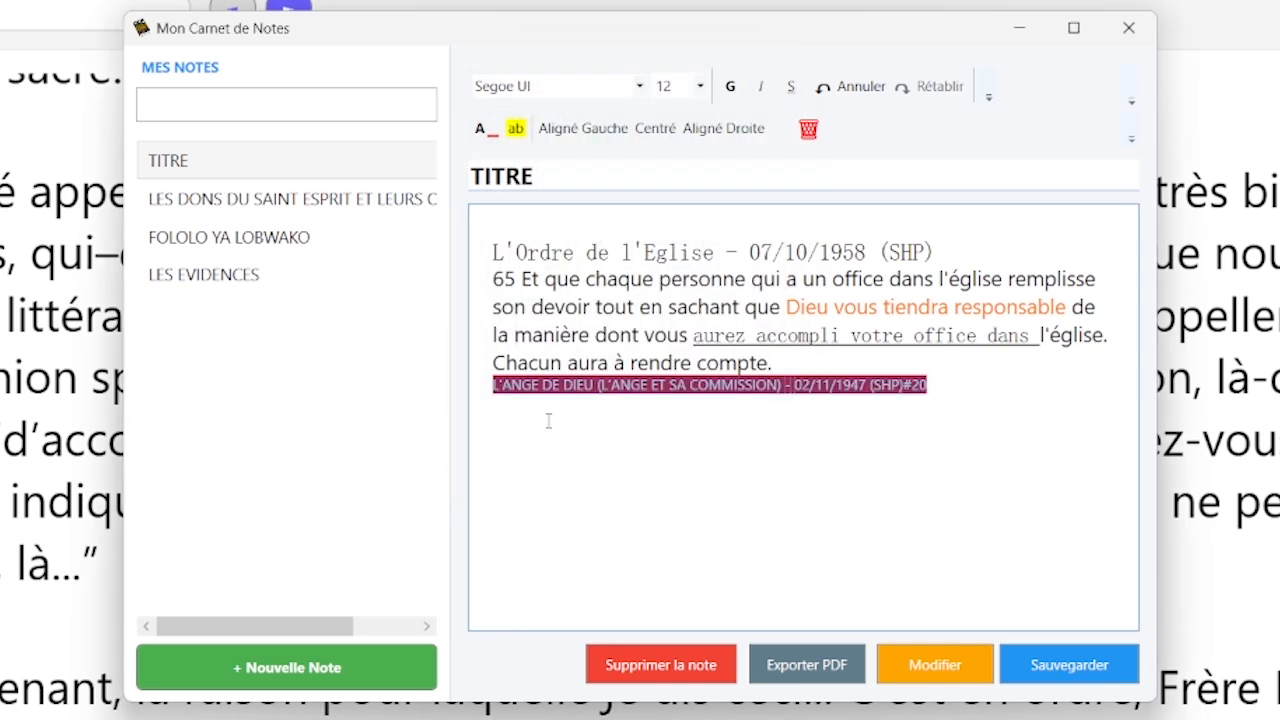
pyautogui.click(785, 420)
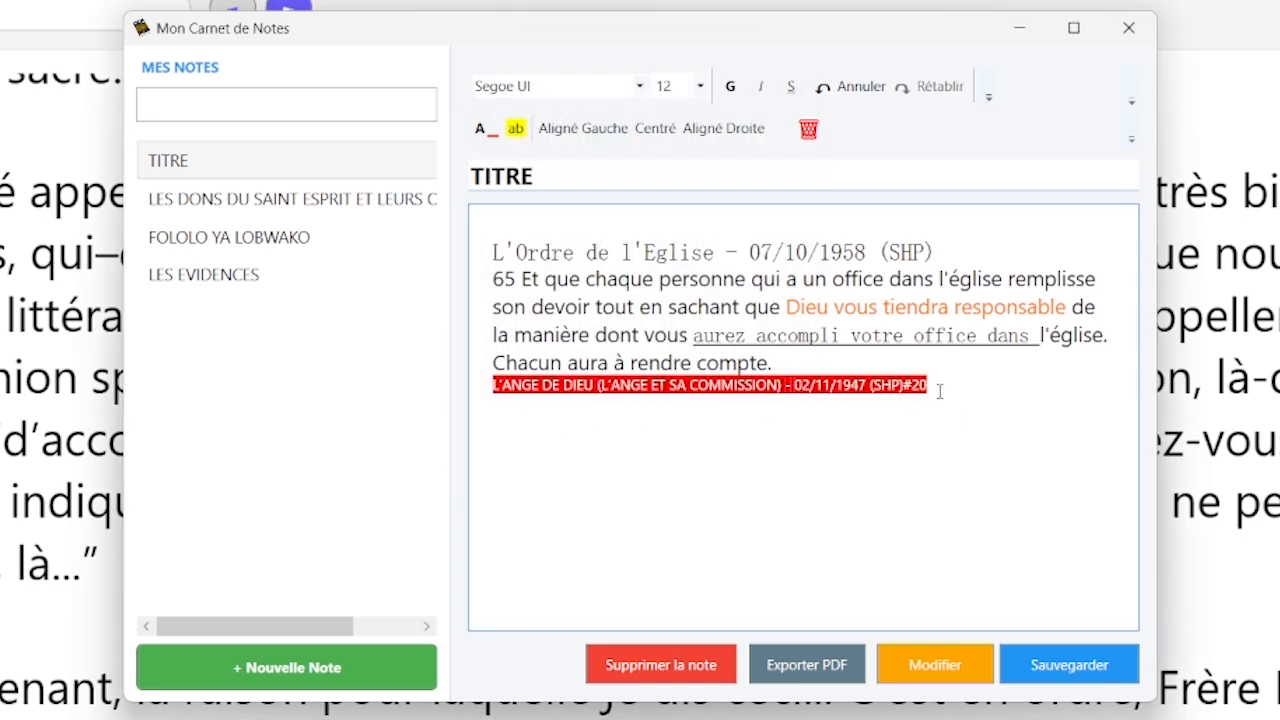
# - Try centred and right alignment on the whole note text and set it back to left alignment
pyautogui.click(800, 363)
pyautogui.moveTo(517, 280); pyautogui.dragTo(488, 282)
pyautogui.click(595, 280)
pyautogui.click(491, 256)
pyautogui.moveTo(491, 256); pyautogui.dragTo(930, 388)
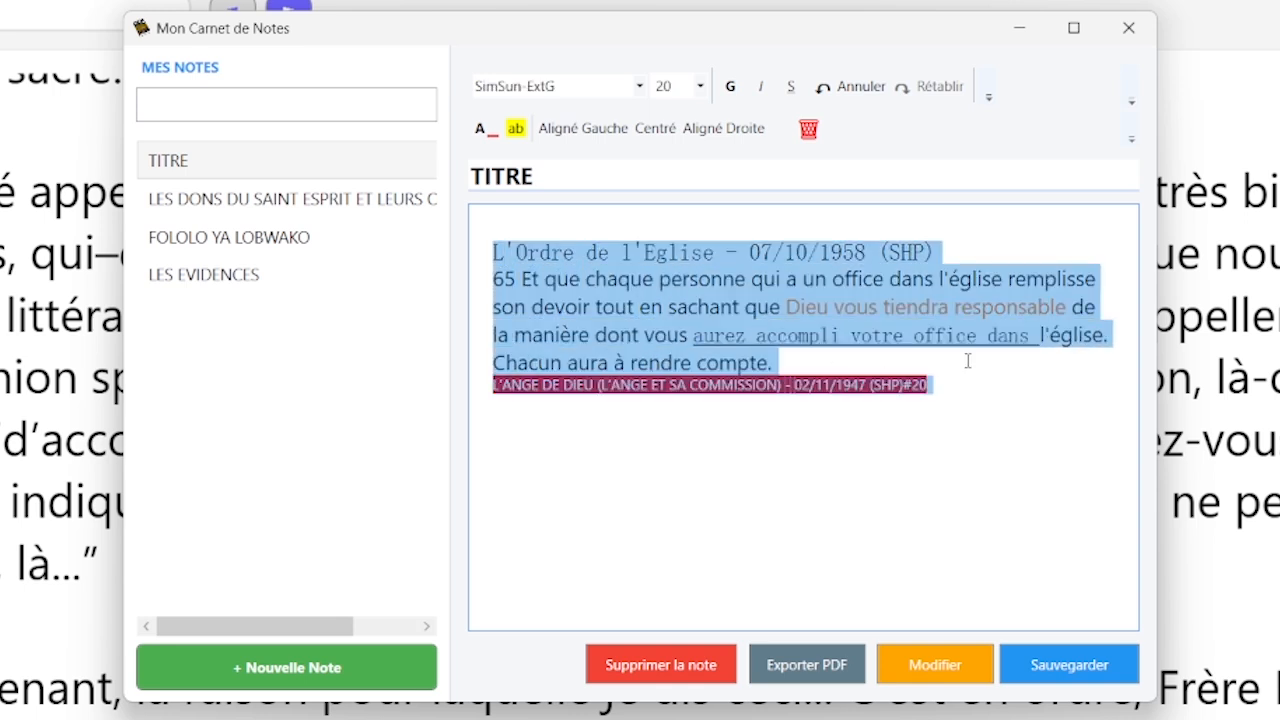
pyautogui.click(664, 139)
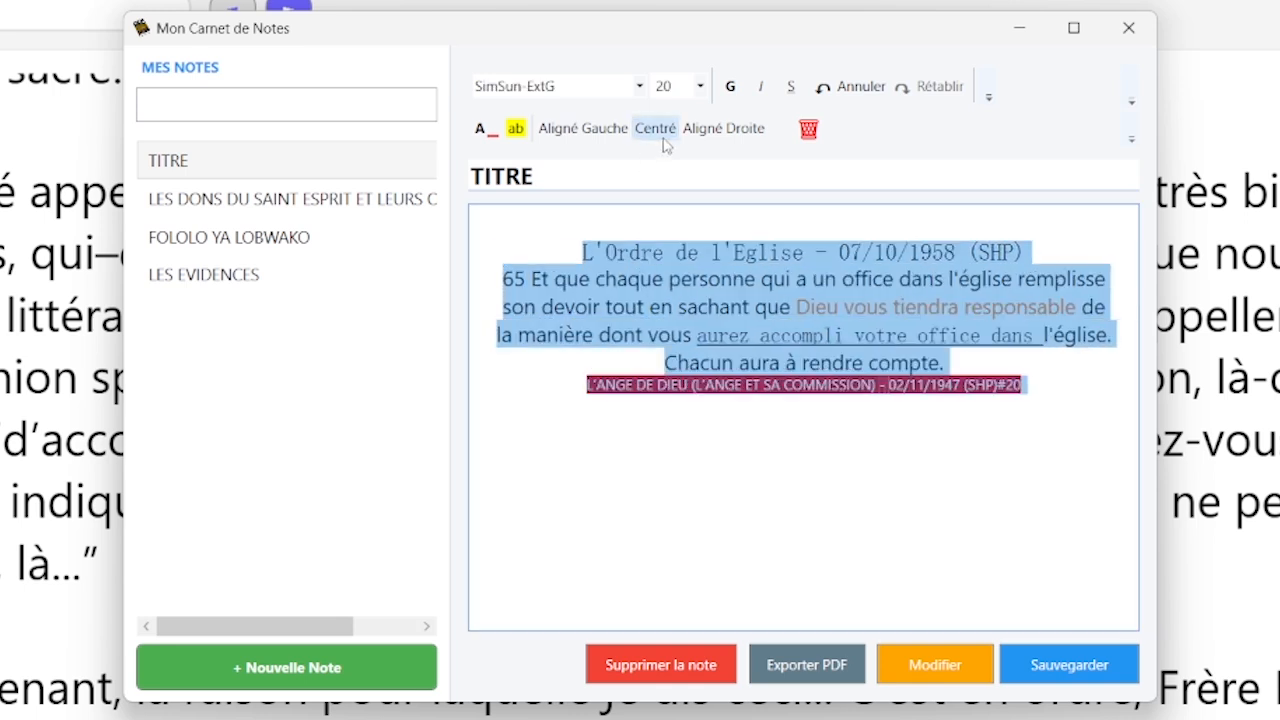
pyautogui.click(598, 140)
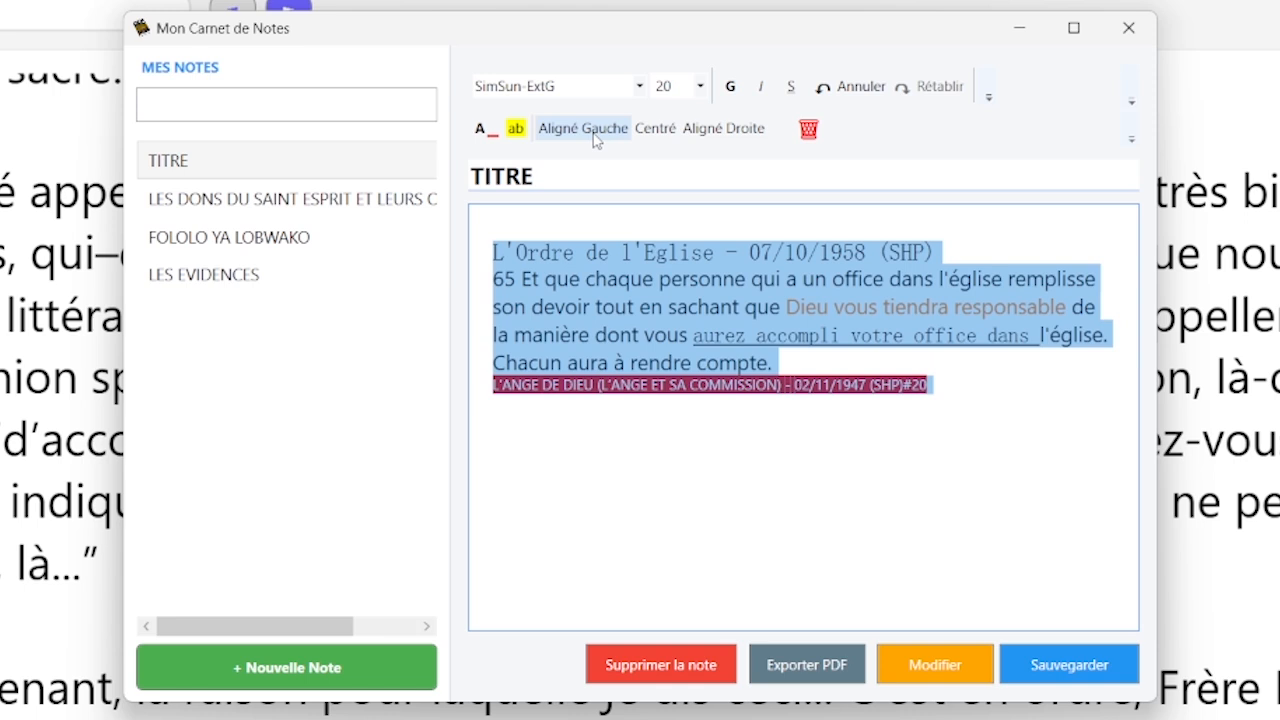
pyautogui.click(708, 140)
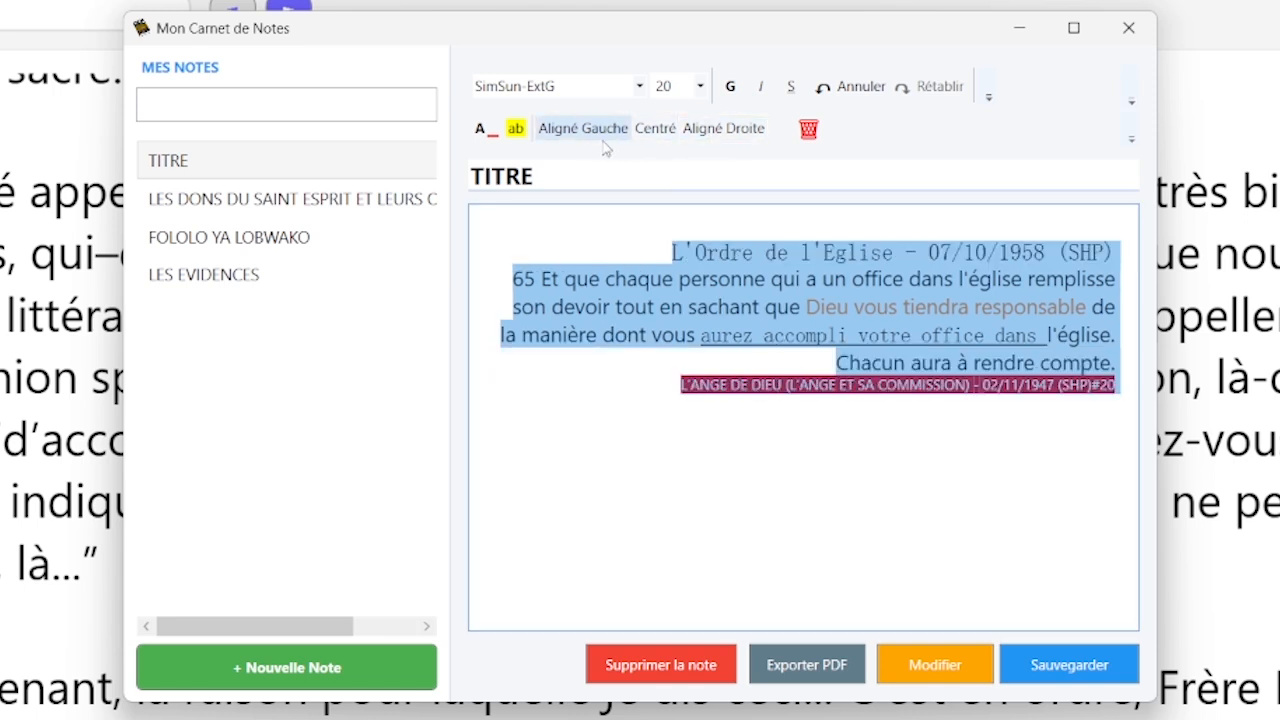
pyautogui.click(658, 136)
pyautogui.click(556, 132)
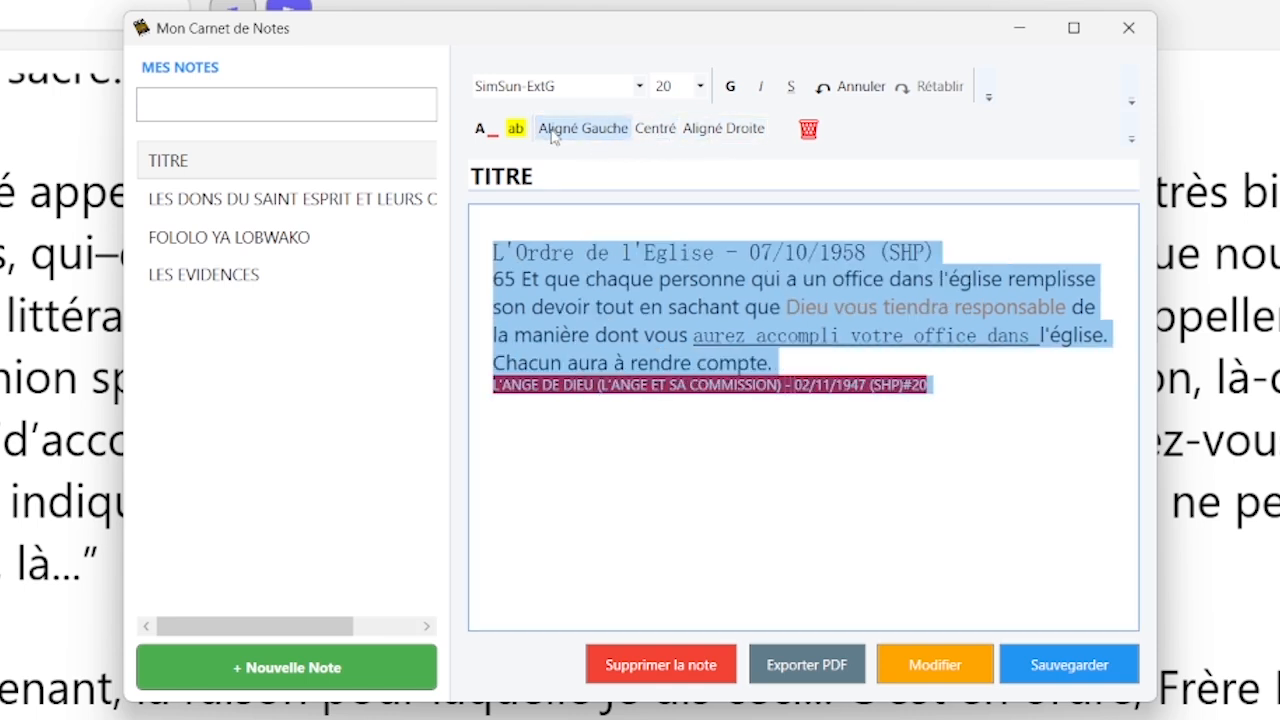
# - Italicise the orange words "Dieu vous tiendra responsable" in paragraph 65
pyautogui.click(718, 333)
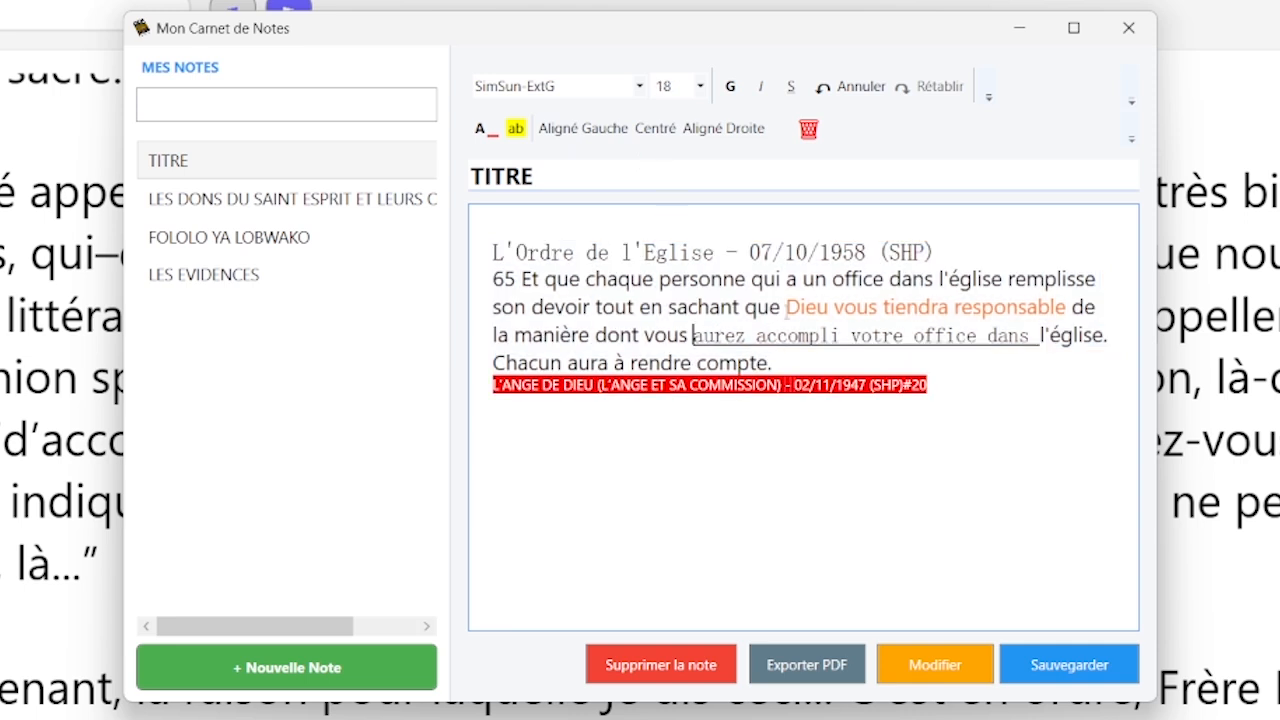
pyautogui.moveTo(786, 307); pyautogui.dragTo(1070, 307)
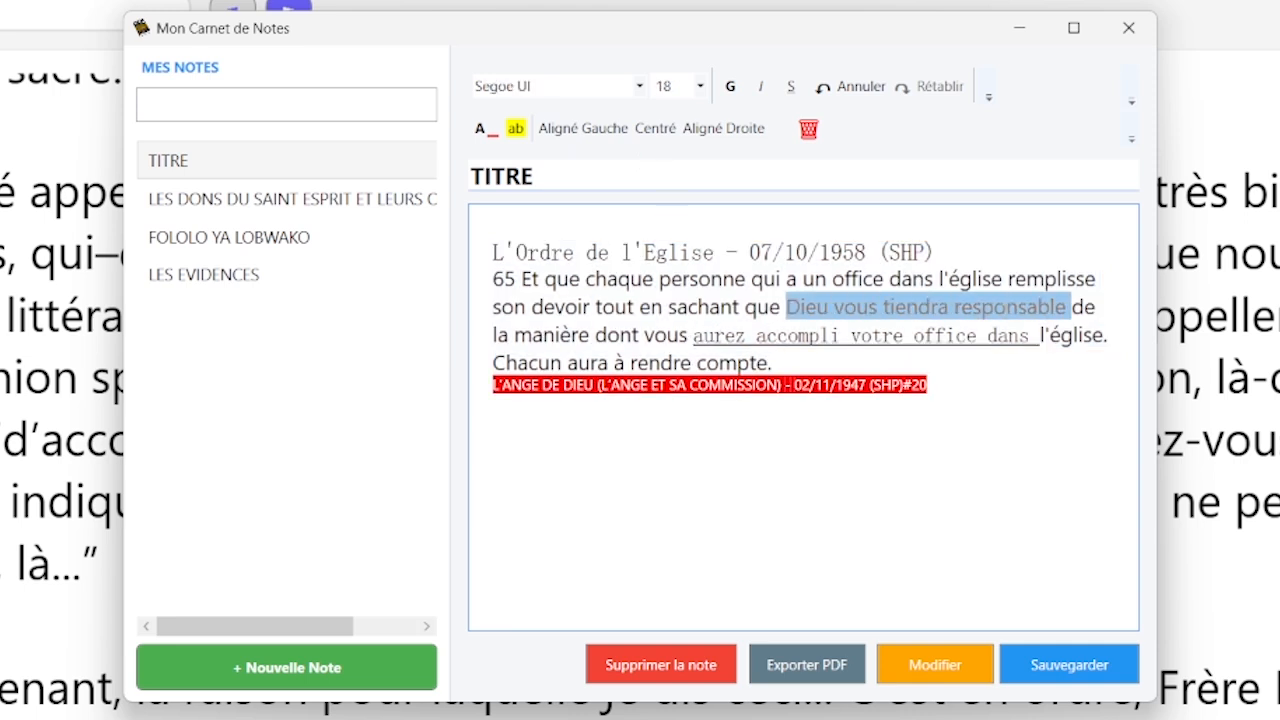
pyautogui.click(758, 88)
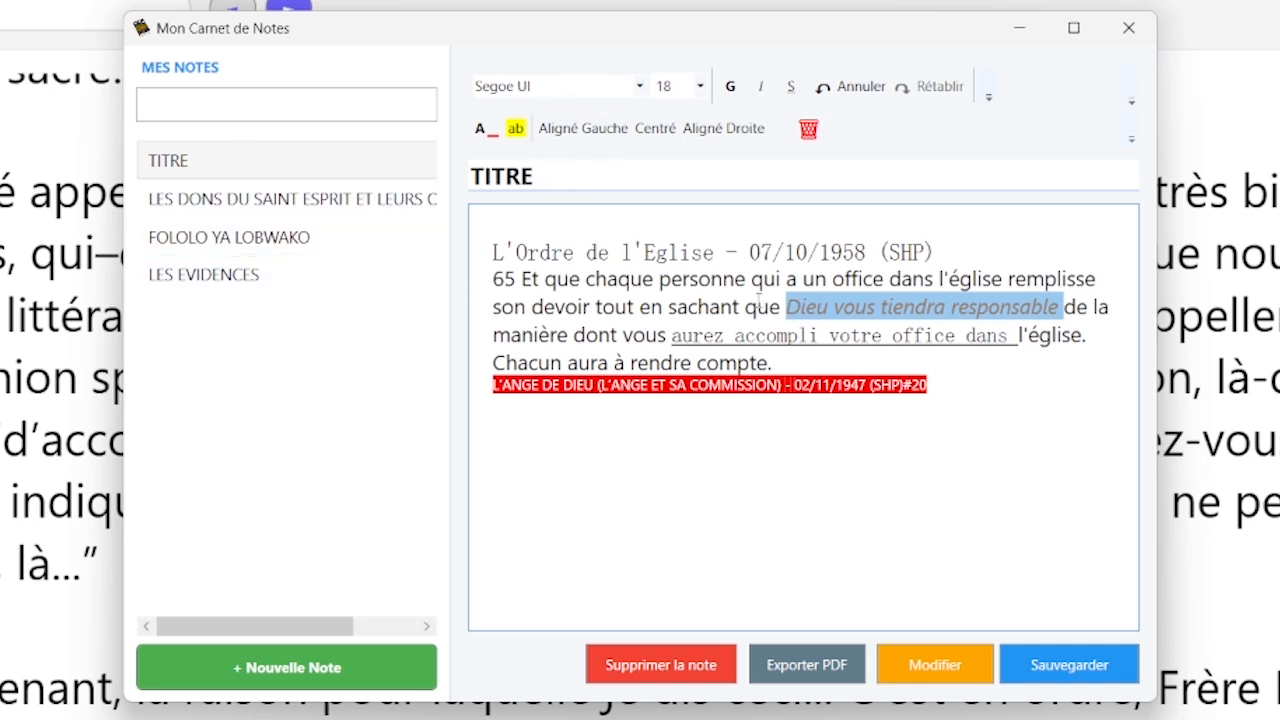
# - Save the formatting changes to the existing note and reopen the note TITRE
pyautogui.click(936, 676)
pyautogui.click(673, 448)
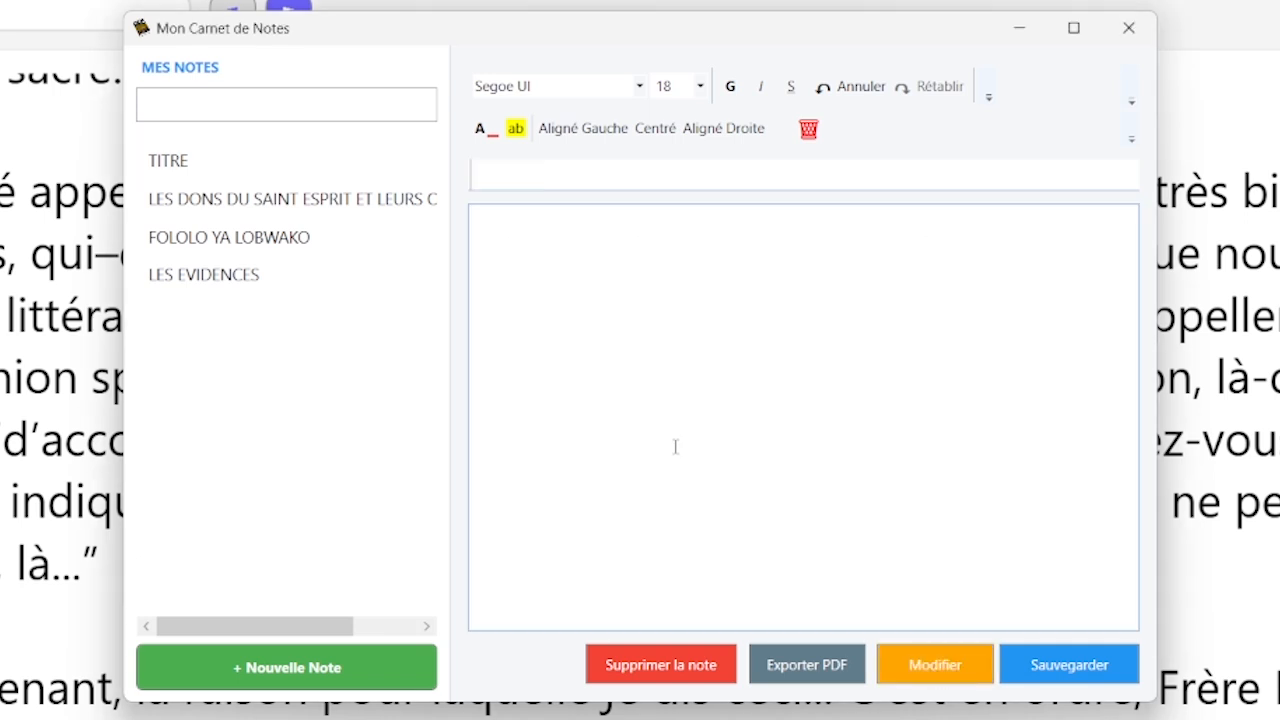
pyautogui.click(212, 168)
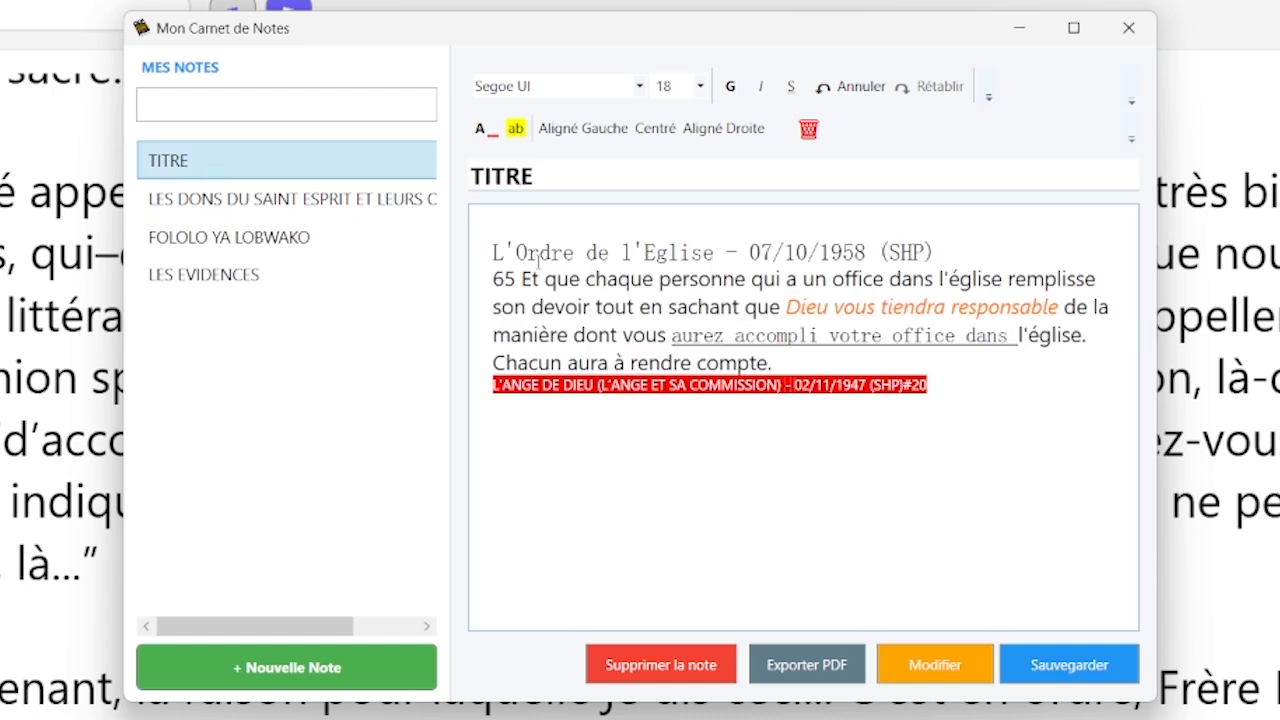
pyautogui.click(954, 381)
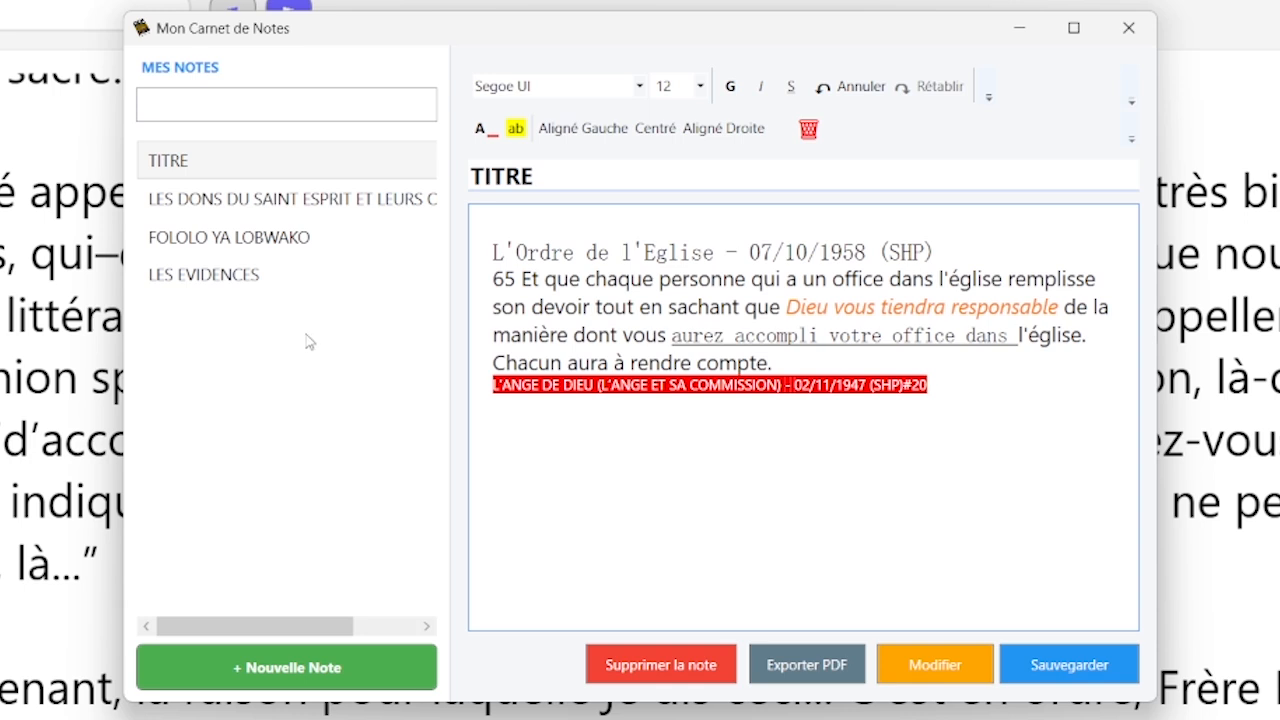
pyautogui.click(206, 103)
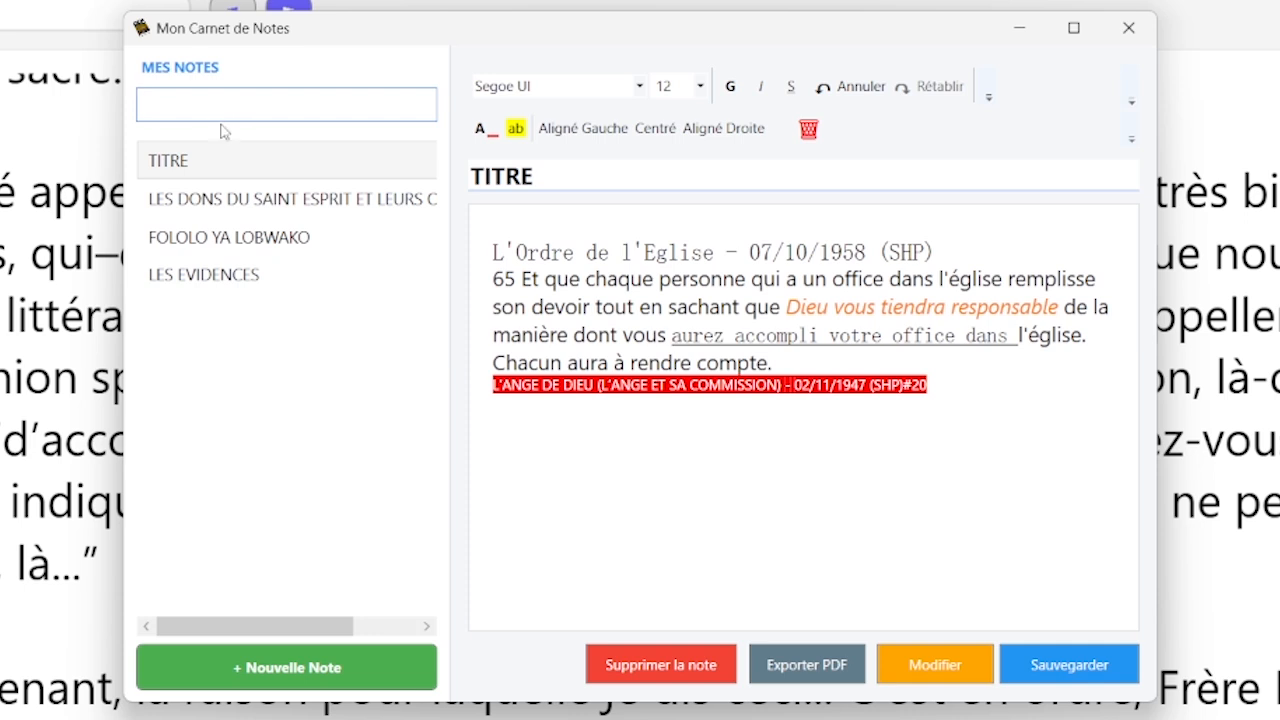
pyautogui.click(541, 342)
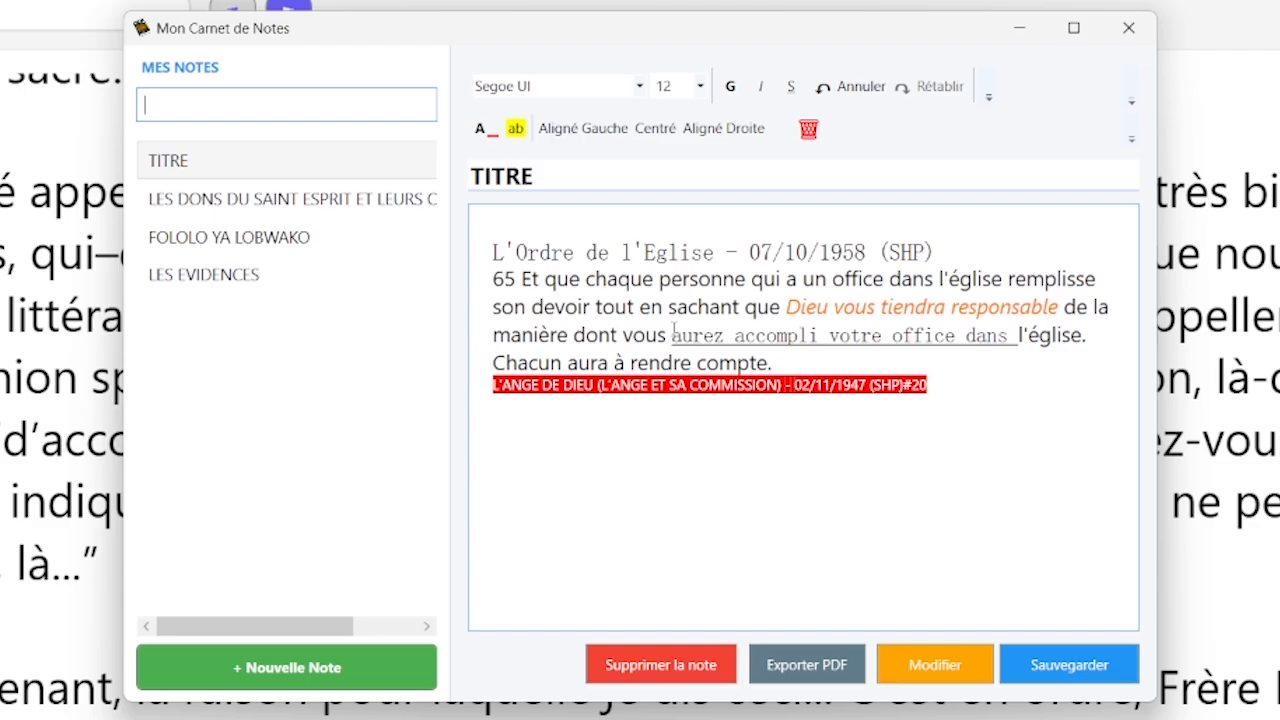
# - Switch to the Le Germe Du Message folder in File Explorer, open TITRE.rtf in Word and examine the note's formatting
pyautogui.hotkey('alt', 'Tab')
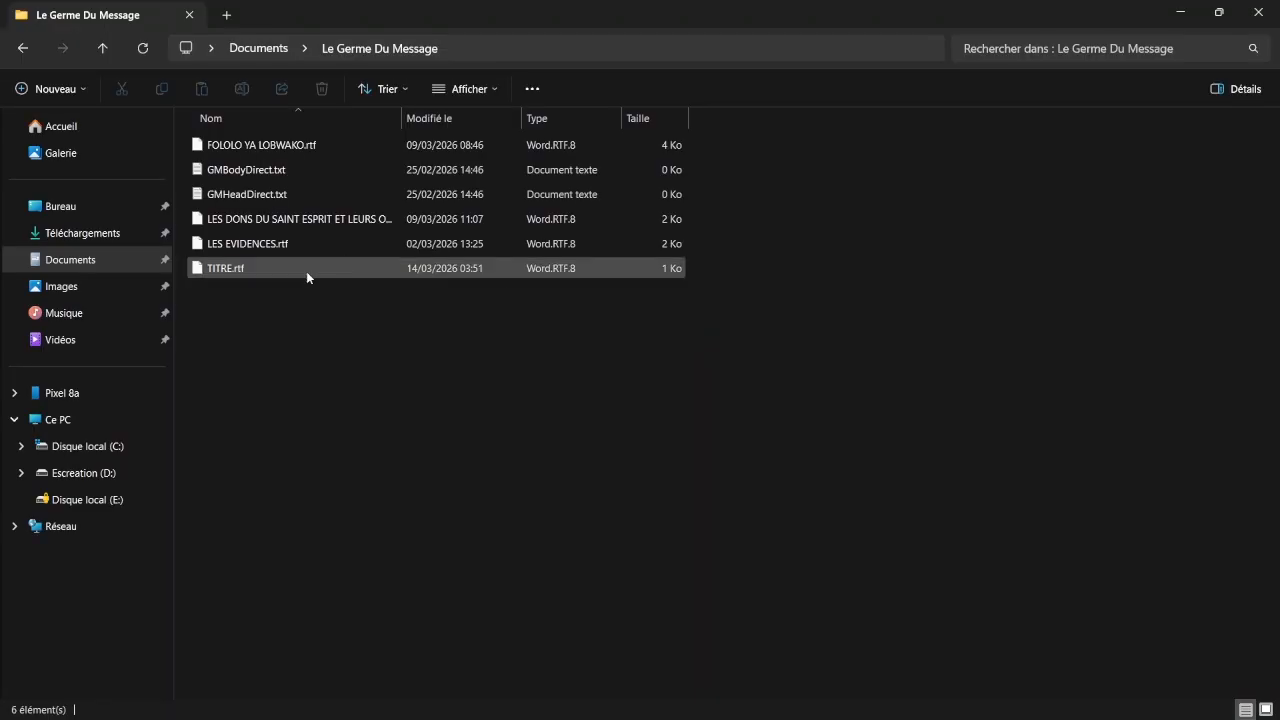
pyautogui.click(307, 273)
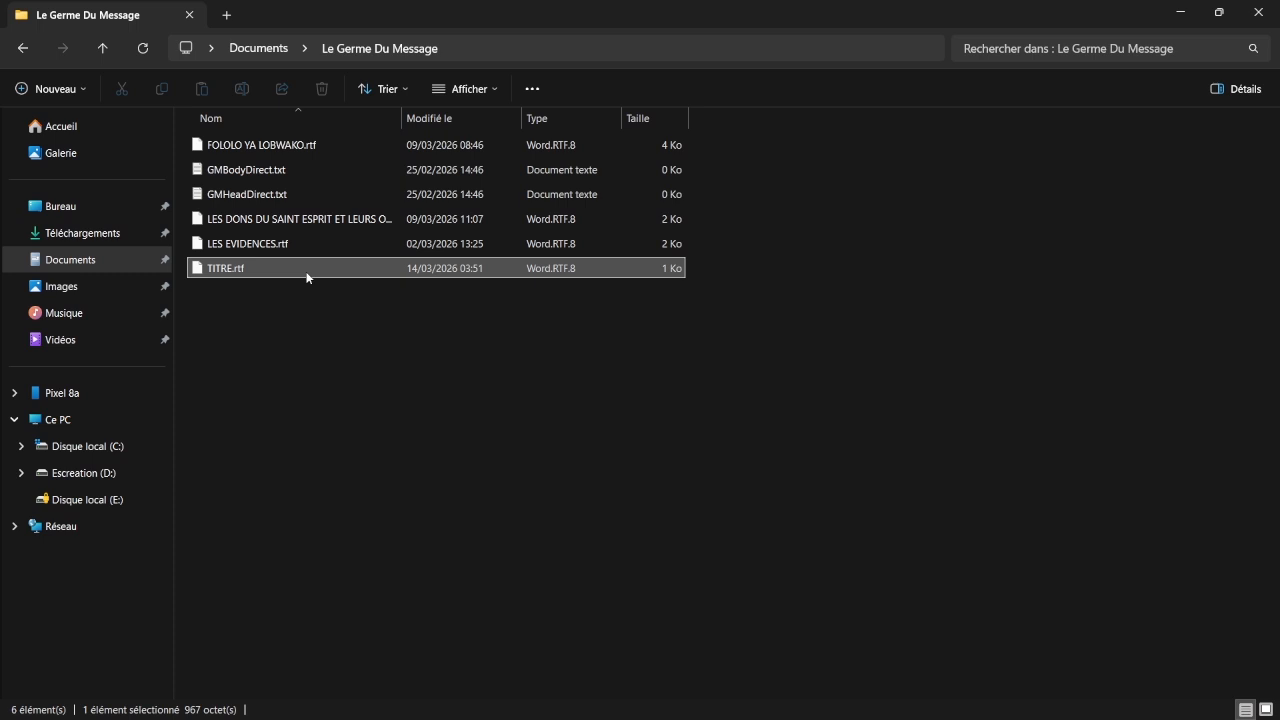
pyautogui.rightClick(307, 277)
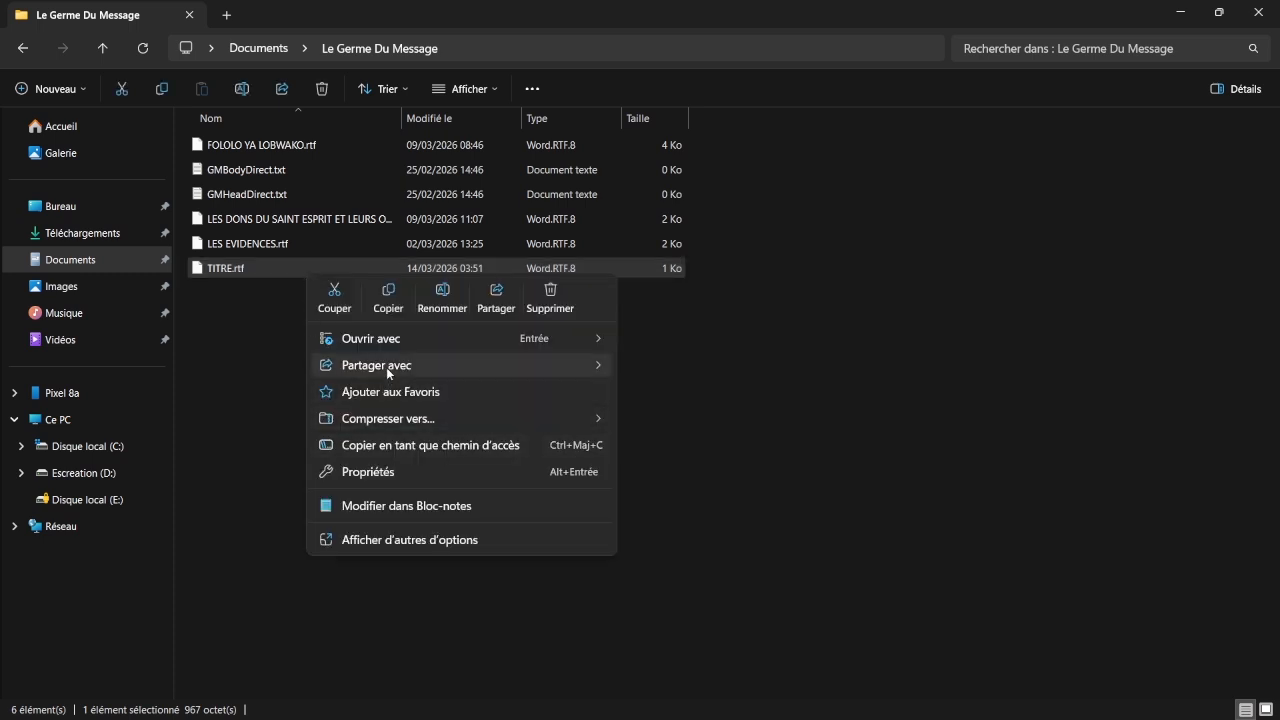
pyautogui.moveTo(406, 340)
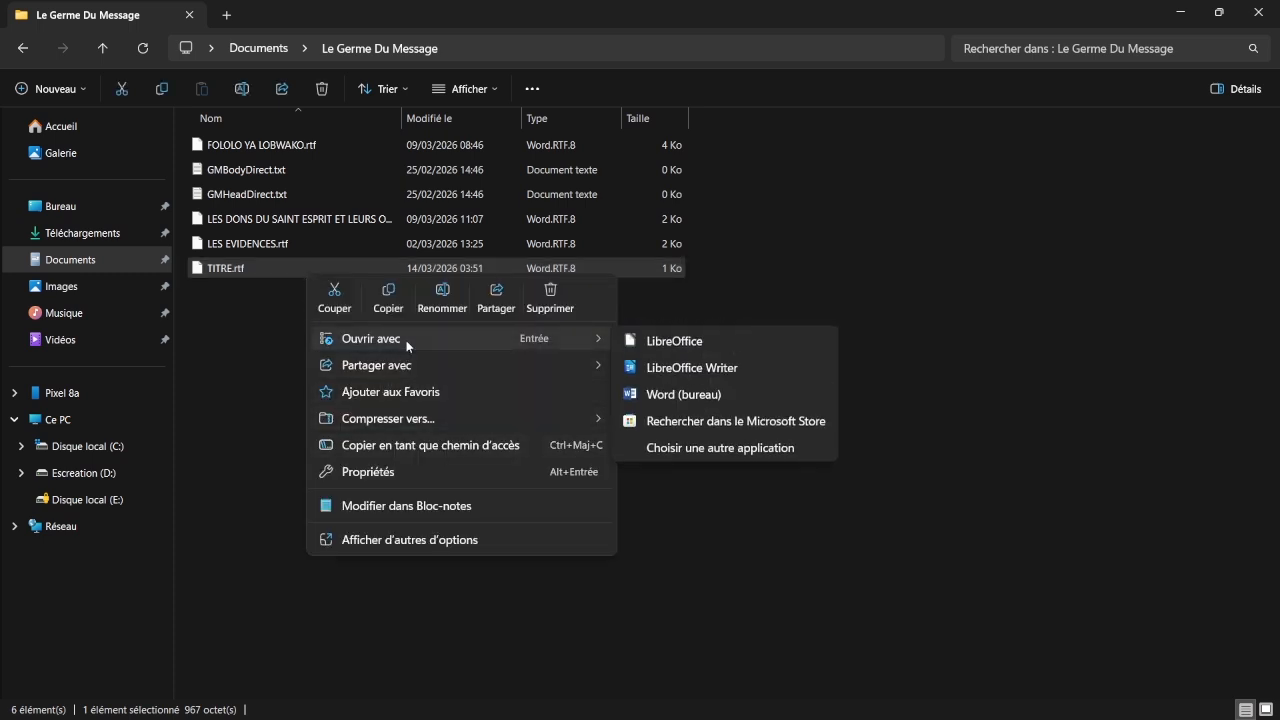
pyautogui.click(710, 395)
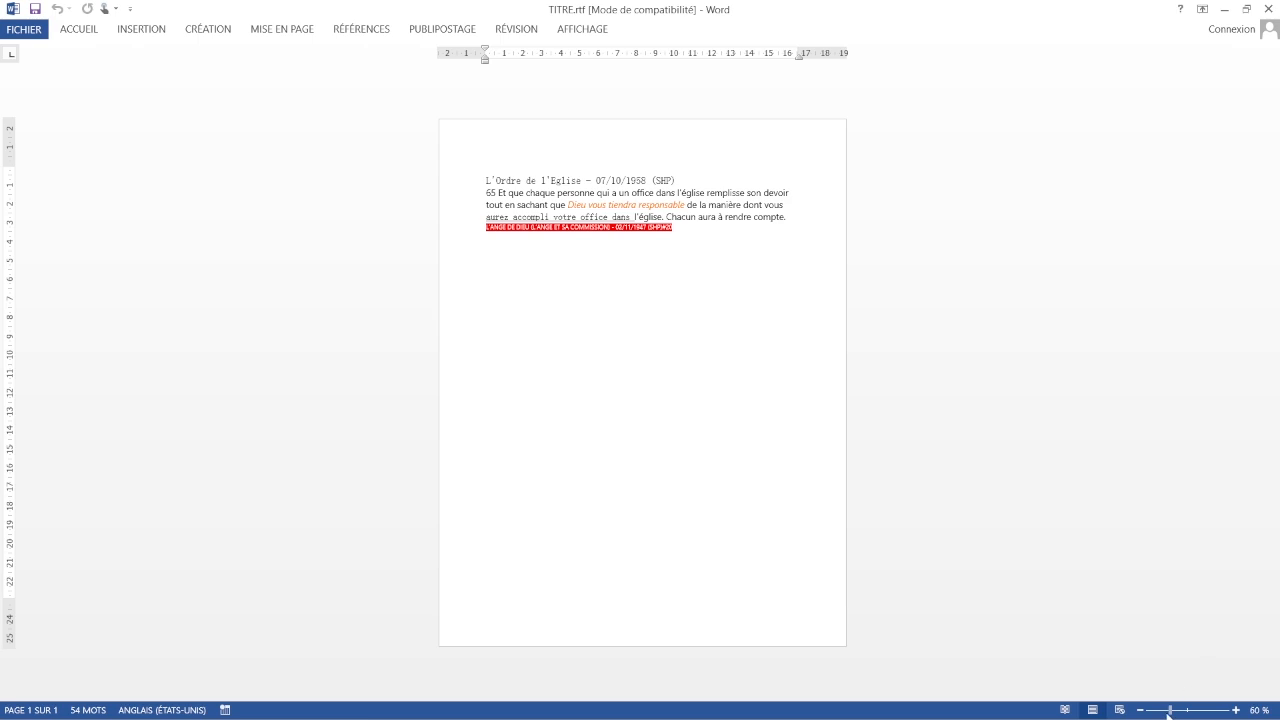
pyautogui.moveTo(1170, 711); pyautogui.dragTo(1200, 712)
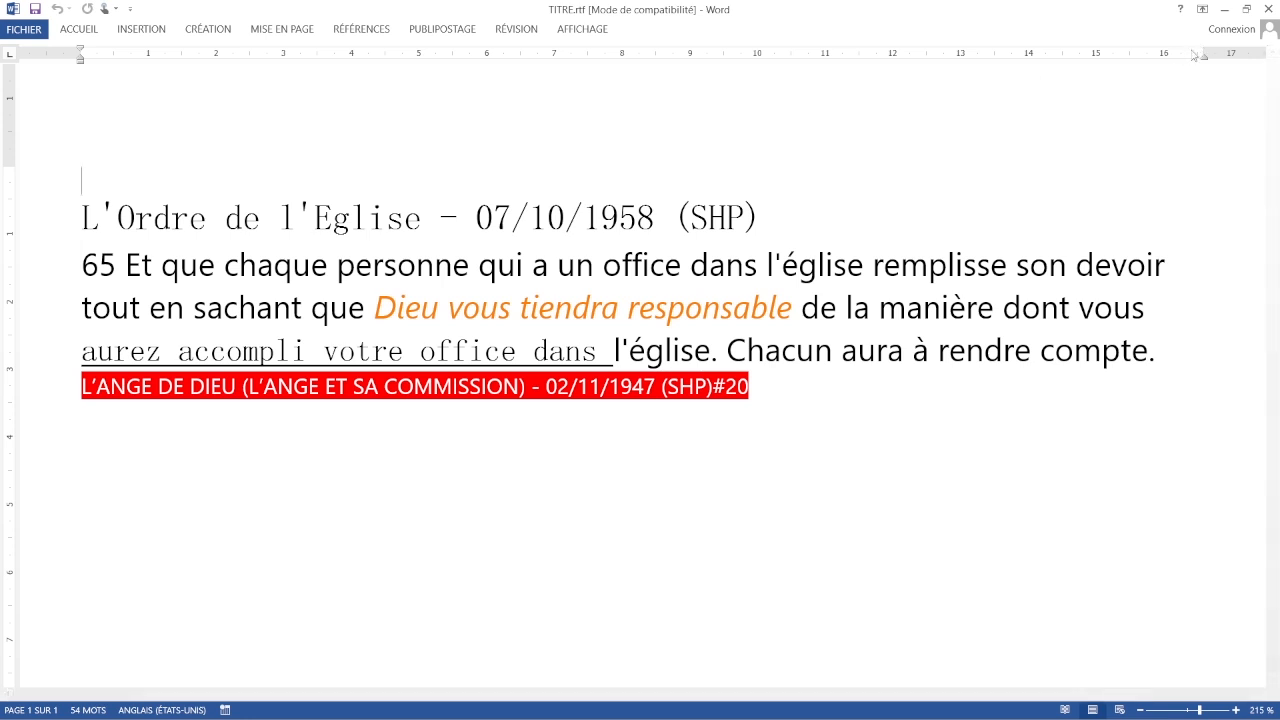
# - Switch back to the notebook and try exporting the note TITRE with the Microsoft Print to PDF printer
pyautogui.hotkey('alt', 'Tab')
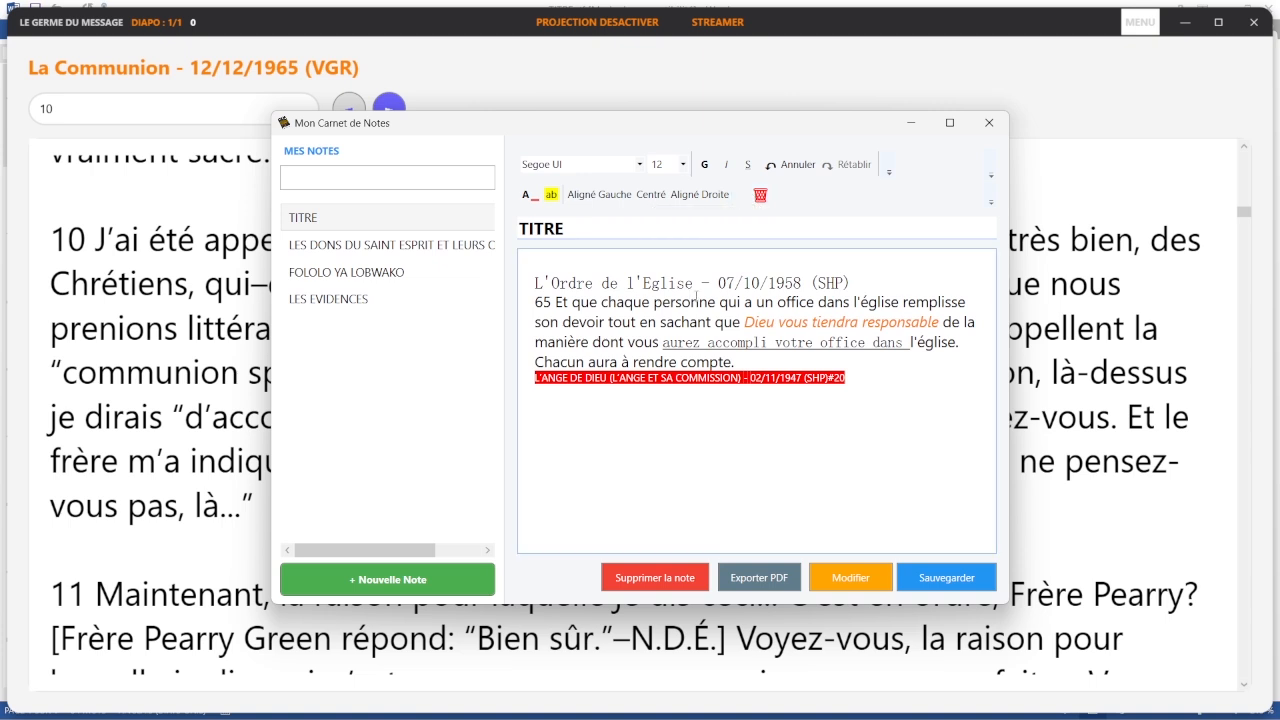
pyautogui.click(753, 585)
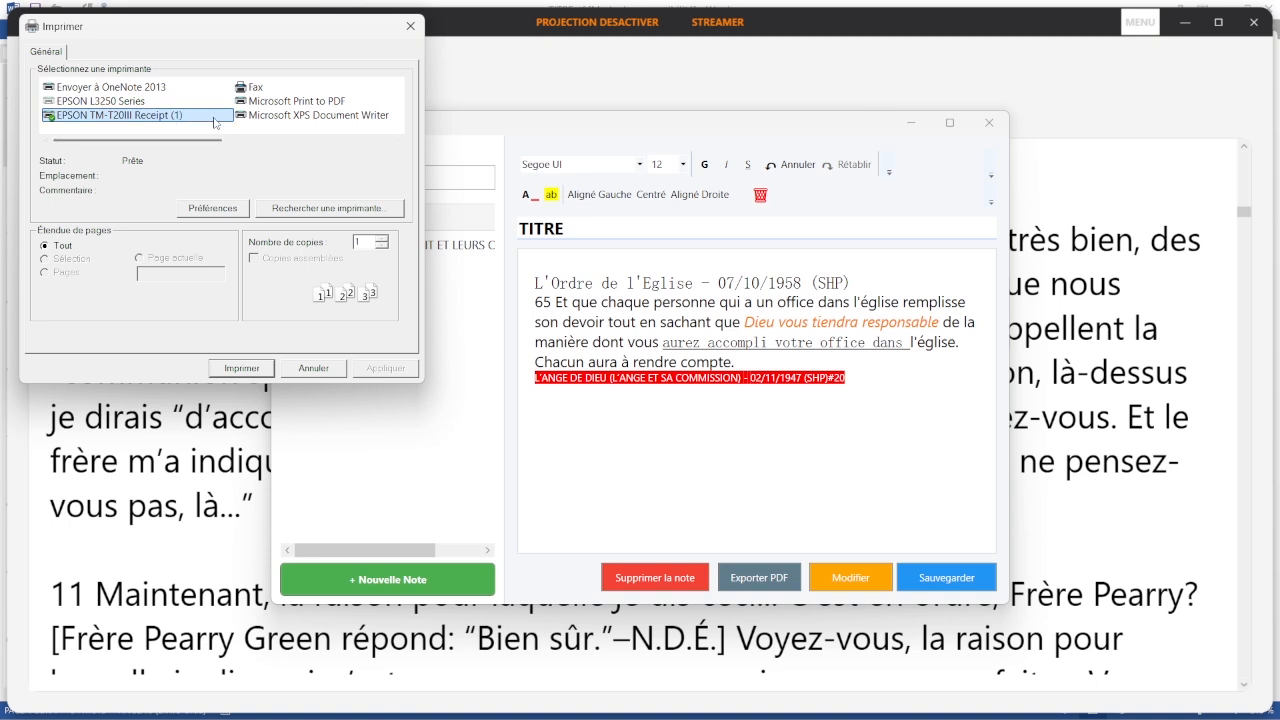
pyautogui.click(306, 104)
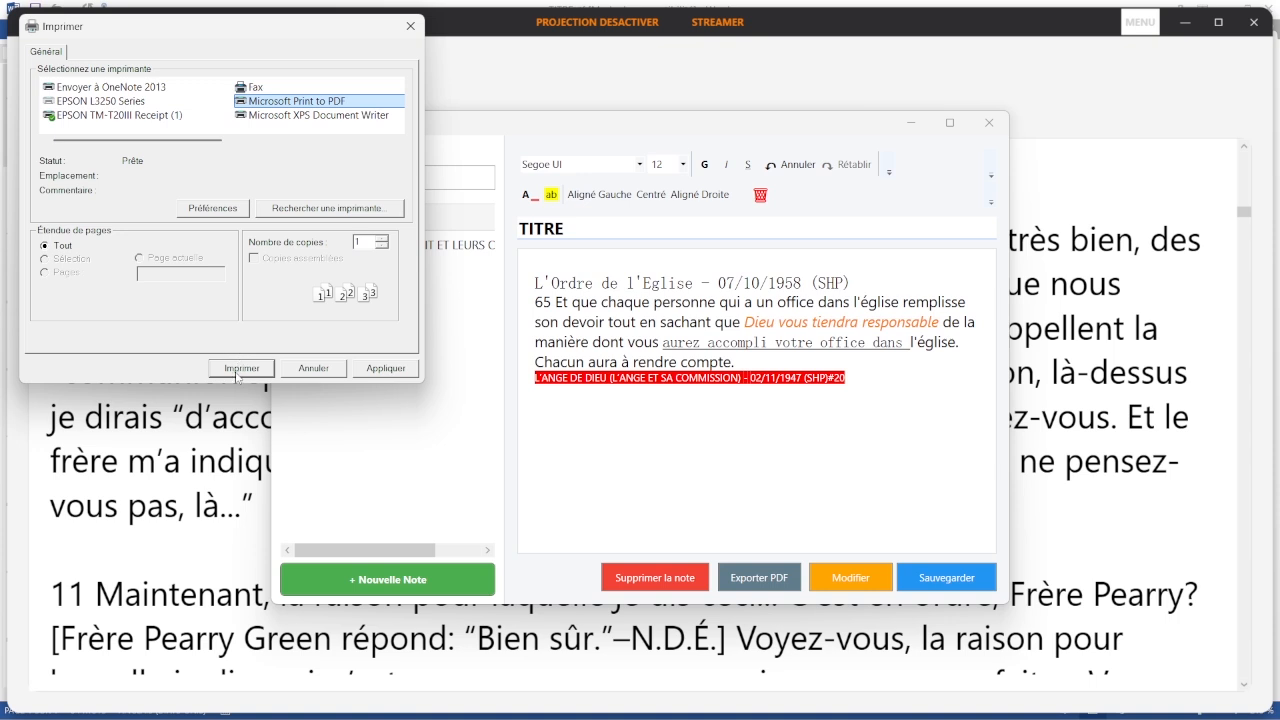
pyautogui.click(331, 369)
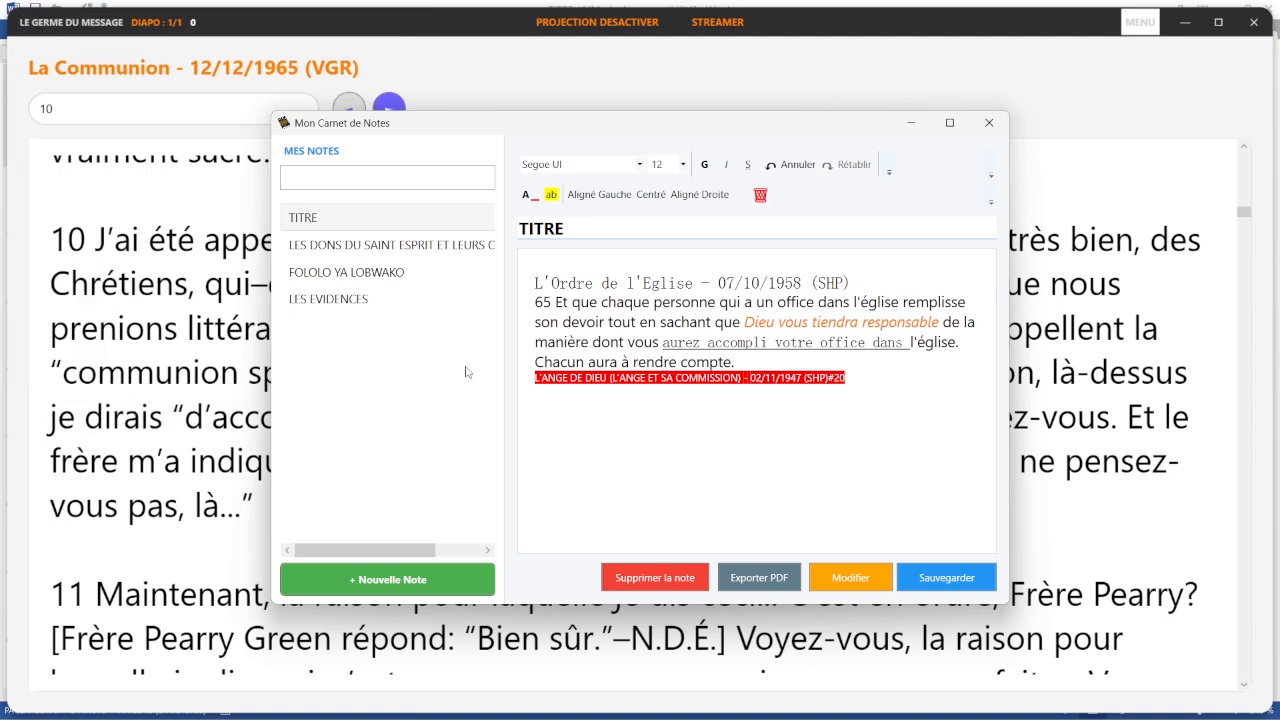